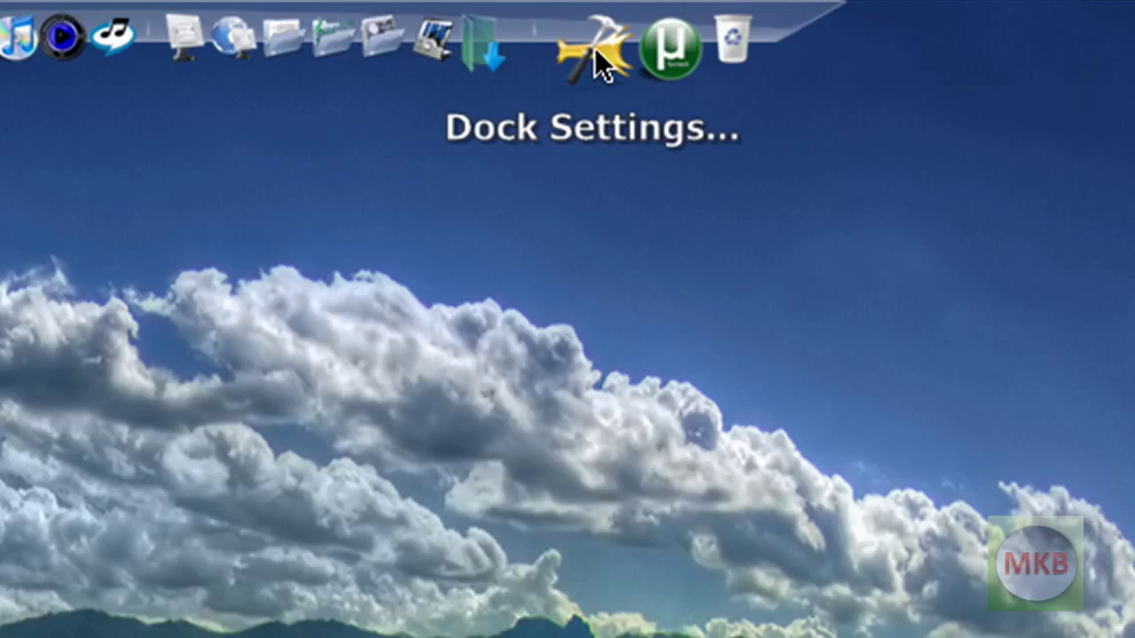
Step: Open the dock settings and look through the available interface languages in the General settings, keeping English
{"action": "left_click", "coordinate": [595, 48]}
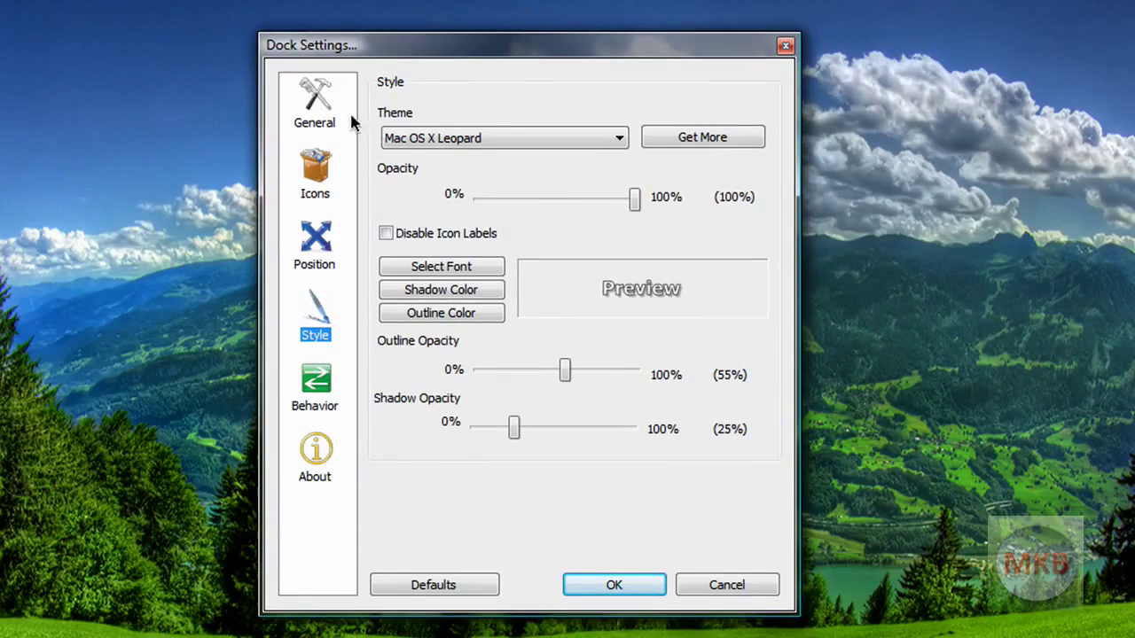
{"action": "left_click", "coordinate": [298, 91]}
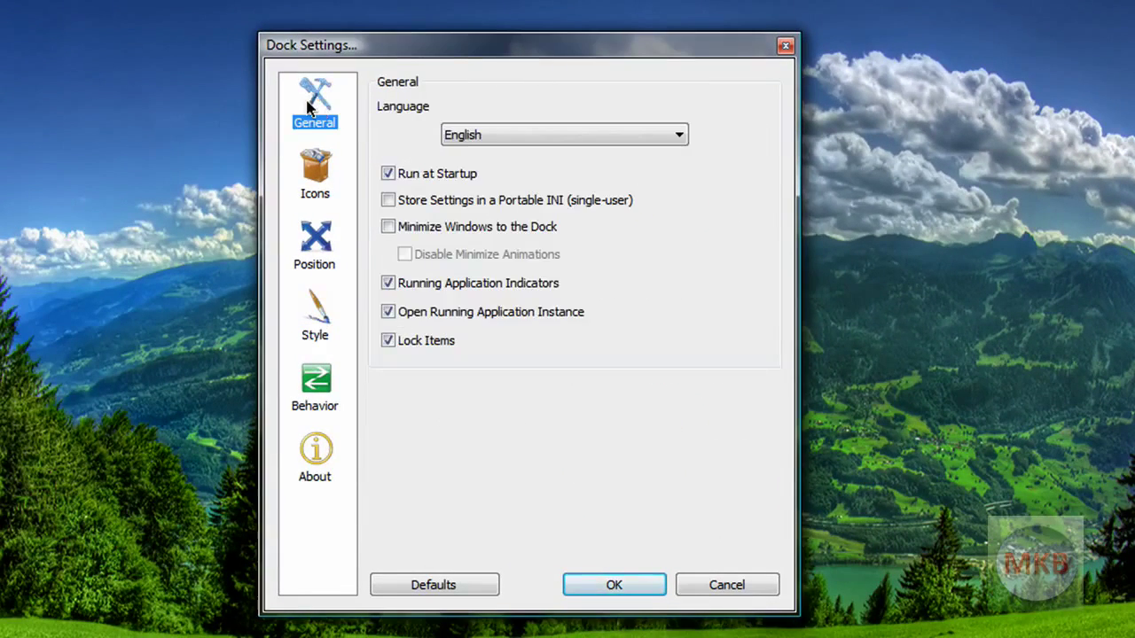
{"action": "left_click", "coordinate": [548, 135]}
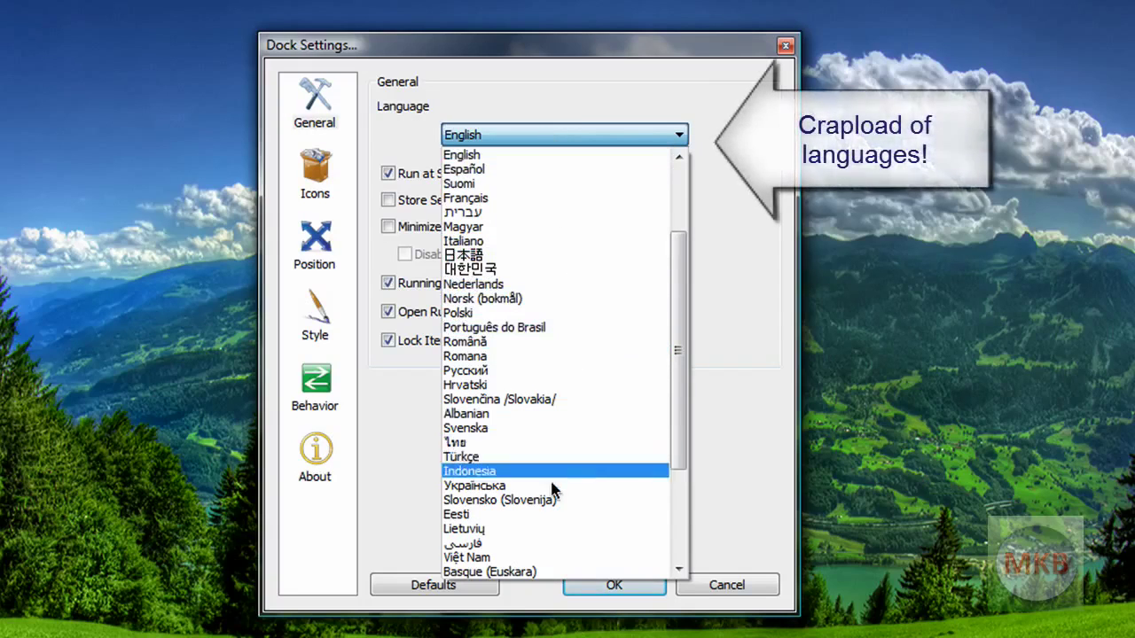
{"action": "left_click", "coordinate": [557, 156]}
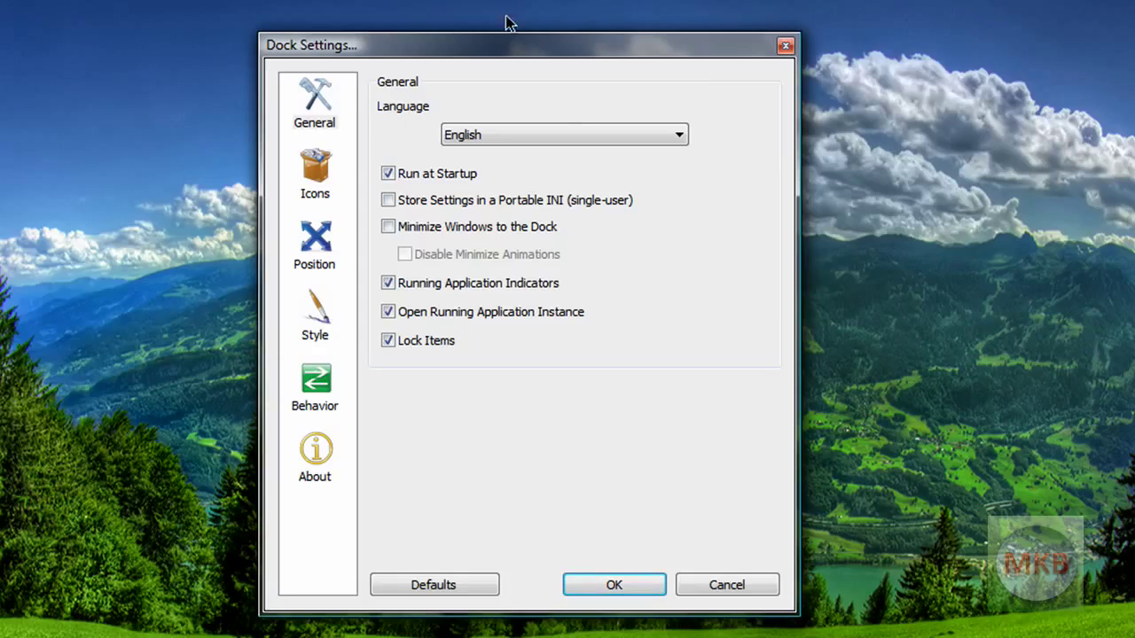
Step: Enable Minimize Windows to the Dock, apply it, and minimize the VIDEO IDEAS Notepad window
{"action": "left_click", "coordinate": [388, 226]}
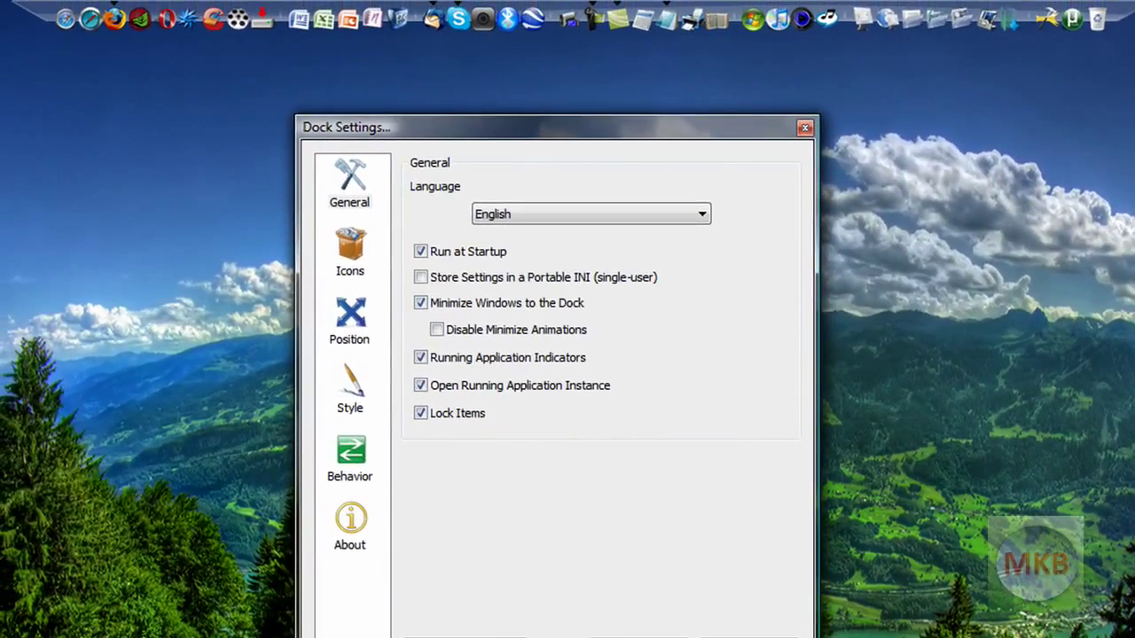
{"action": "left_click", "coordinate": [628, 637]}
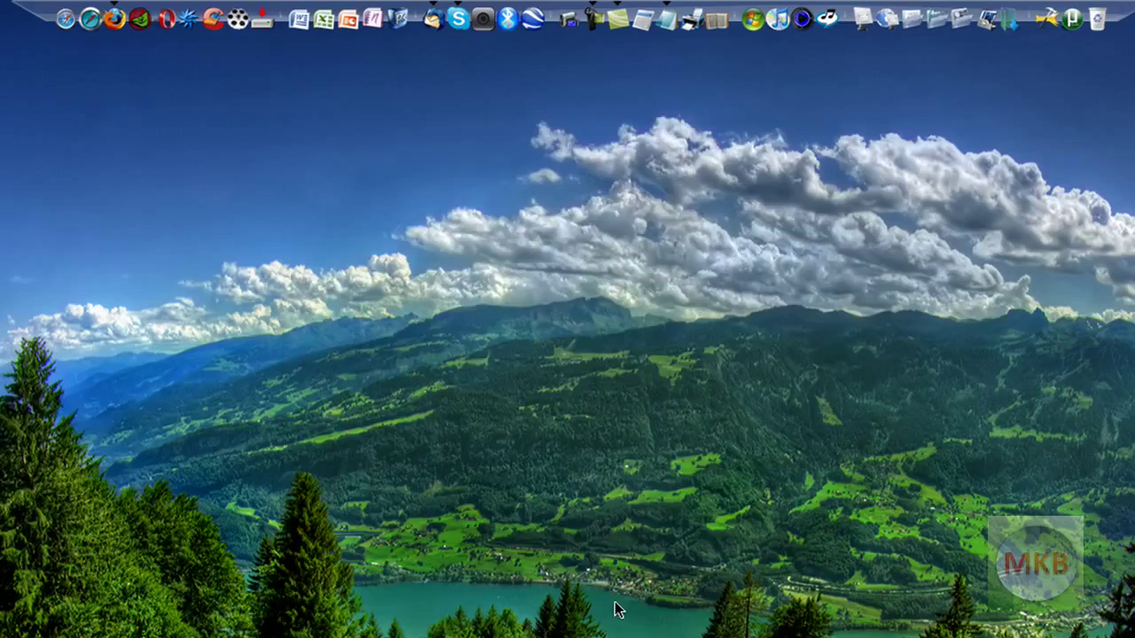
{"action": "key", "text": "alt+Tab"}
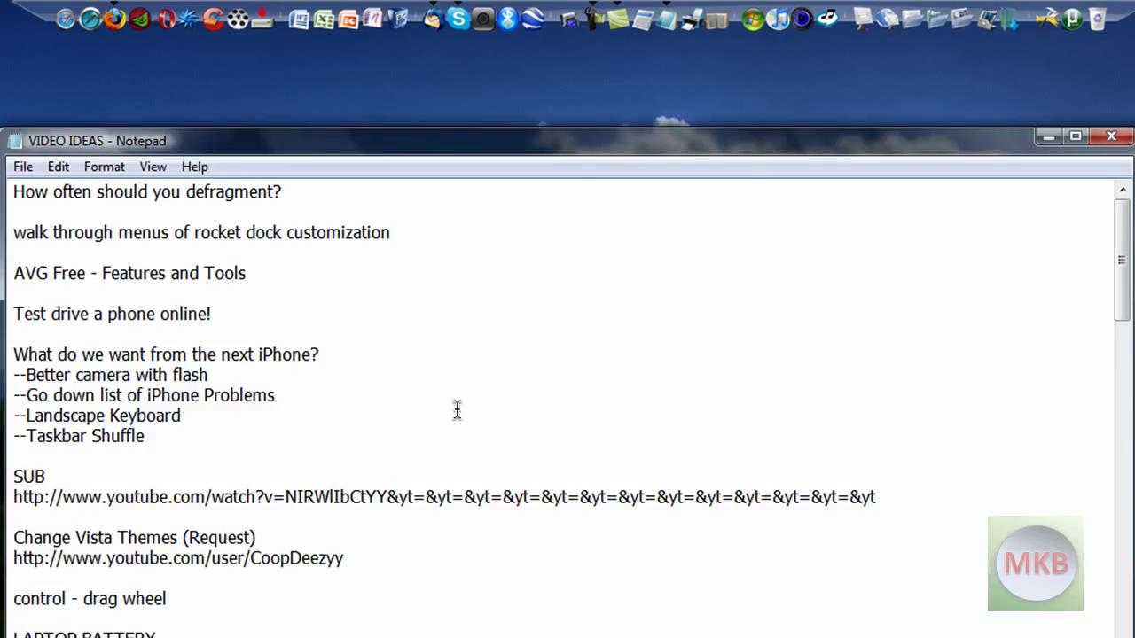
{"action": "left_click", "coordinate": [1048, 140]}
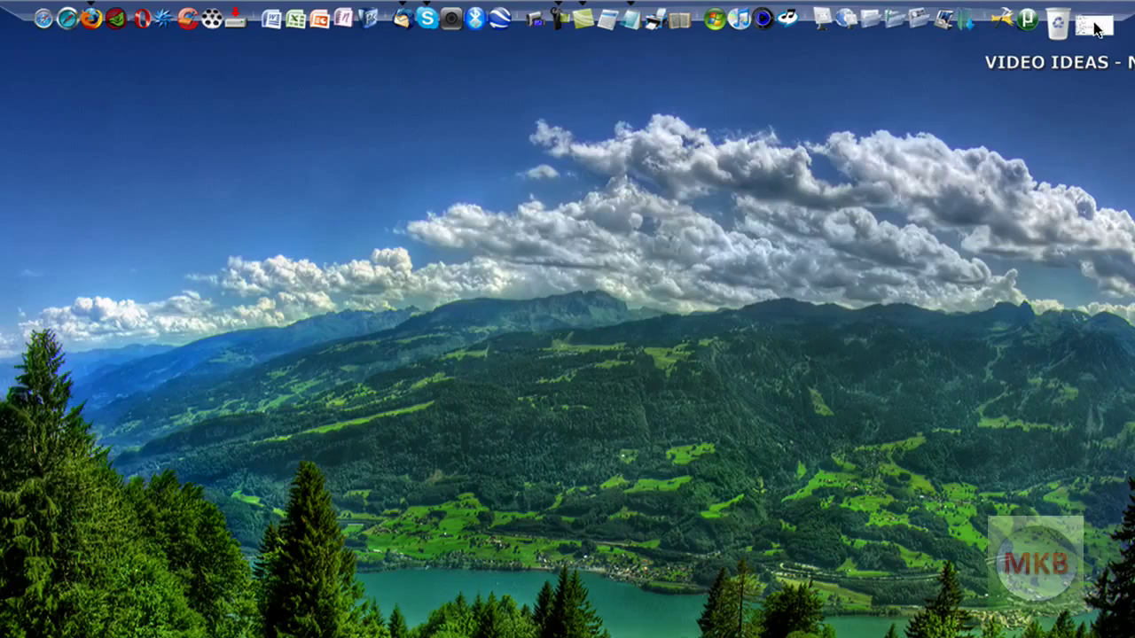
Step: Restore the VIDEO IDEAS window from the dock and minimize it again, twice
{"action": "left_click", "coordinate": [1096, 26]}
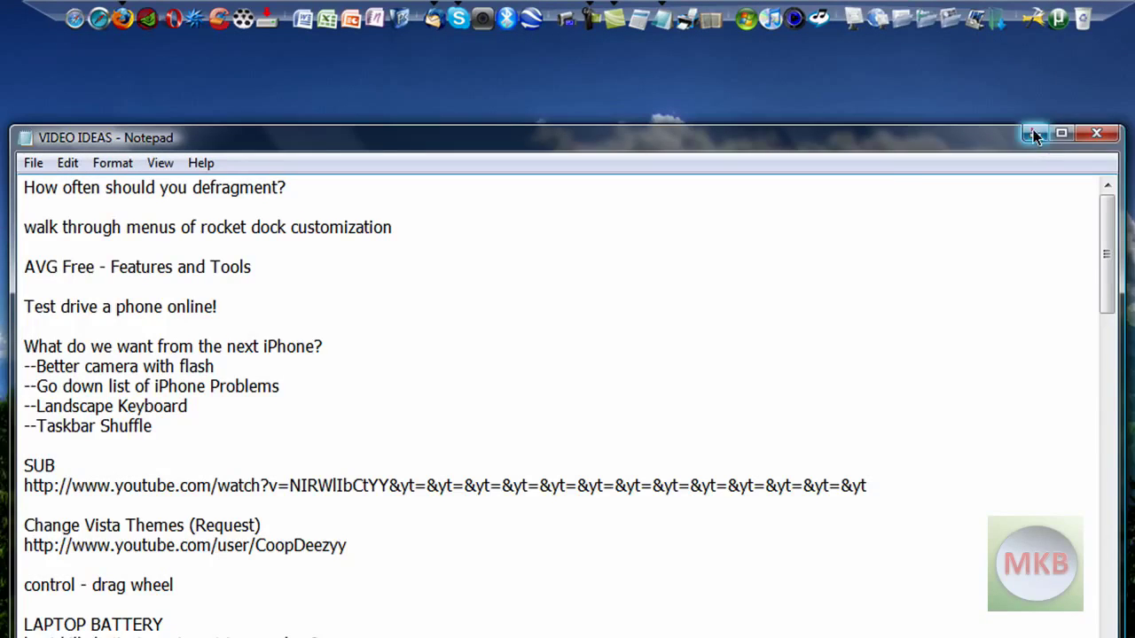
{"action": "left_click", "coordinate": [1034, 134]}
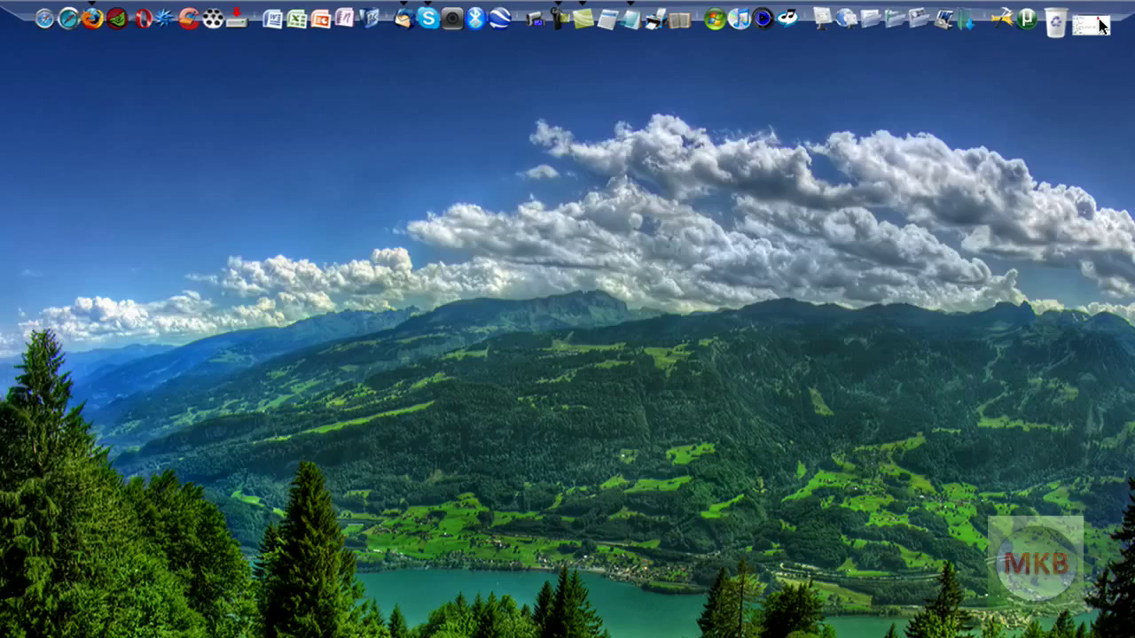
{"action": "left_click", "coordinate": [1098, 25]}
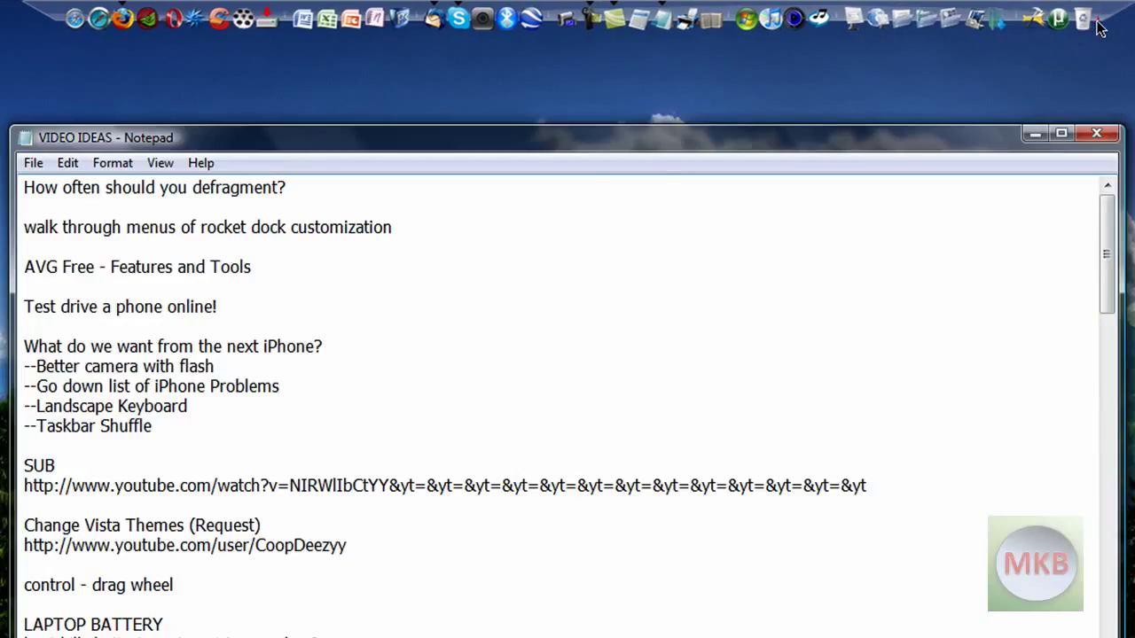
{"action": "left_click", "coordinate": [1035, 134]}
Step: Reopen the dock settings and disable Minimize Windows to the Dock
{"action": "left_click", "coordinate": [1030, 27]}
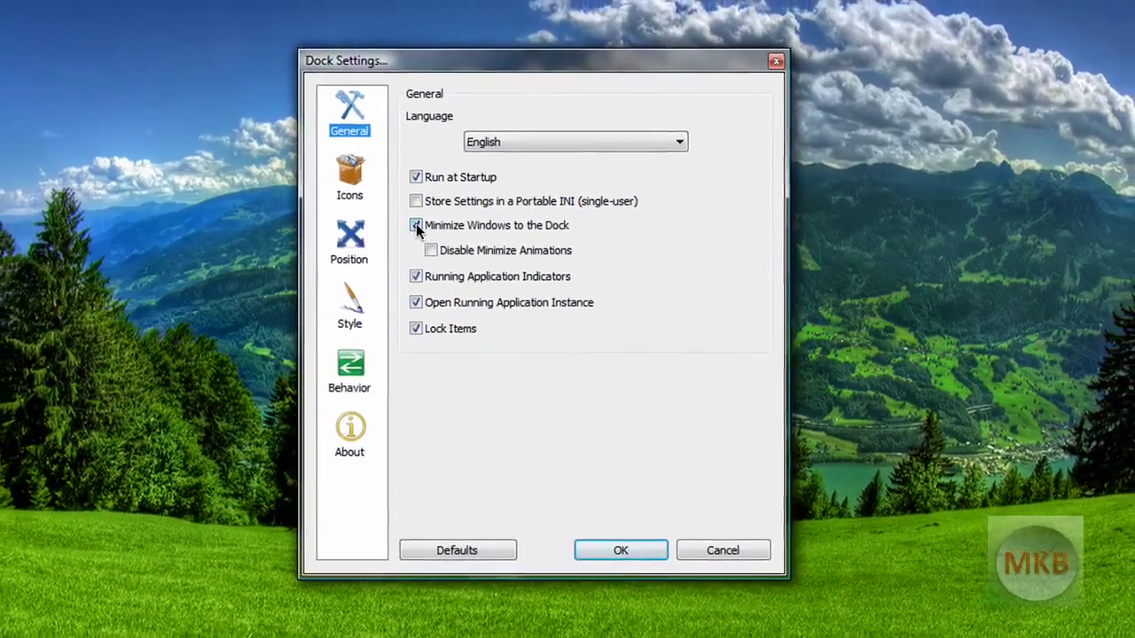
{"action": "left_click", "coordinate": [412, 222]}
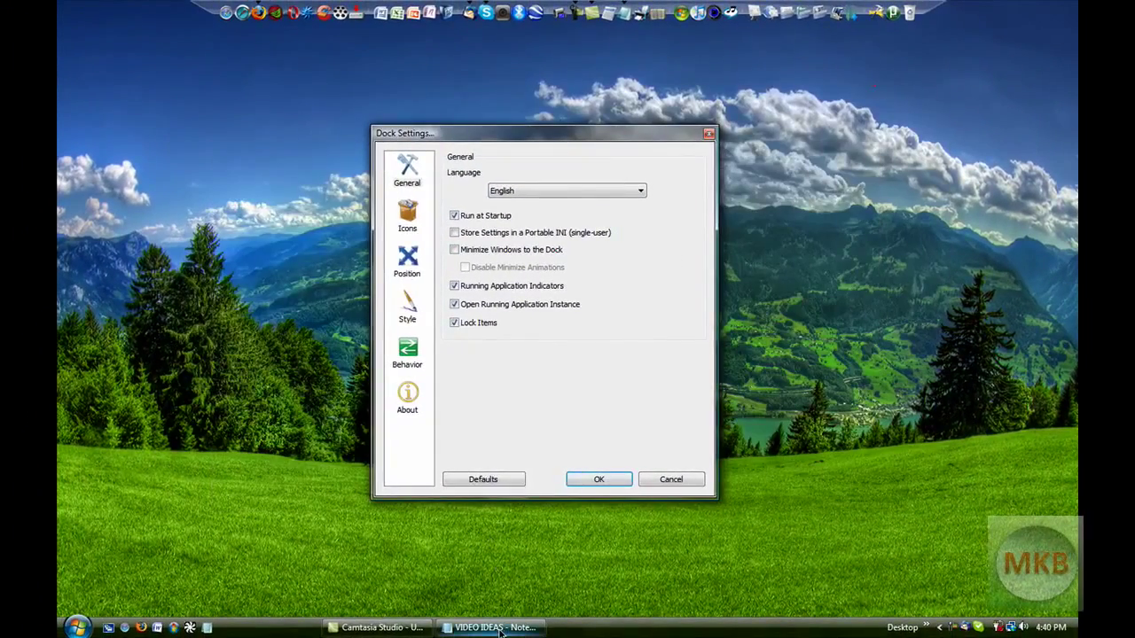
{"action": "mouse_move", "coordinate": [461, 635]}
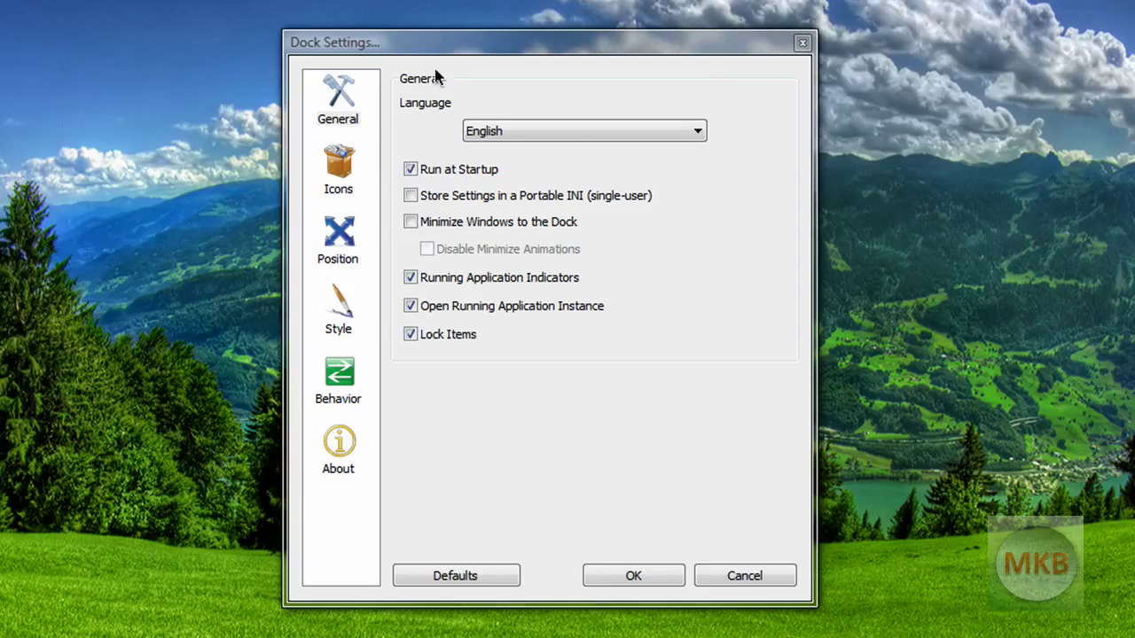
Step: Look through the quality choices in the Icons settings, keeping High Quality (Slower)
{"action": "left_click", "coordinate": [336, 168]}
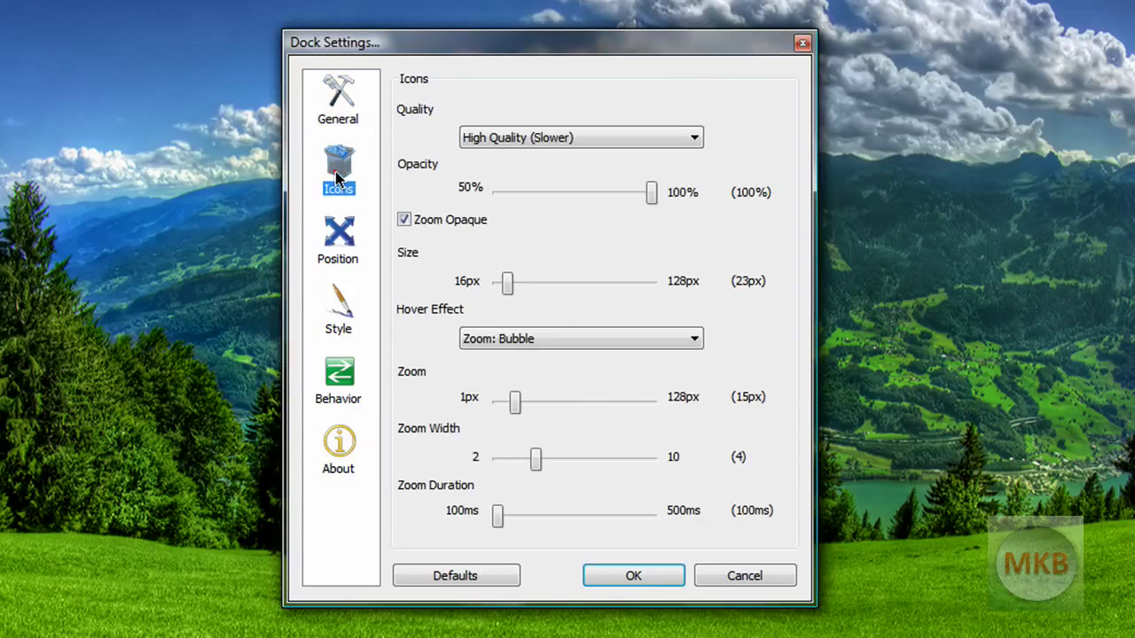
{"action": "left_click", "coordinate": [575, 140]}
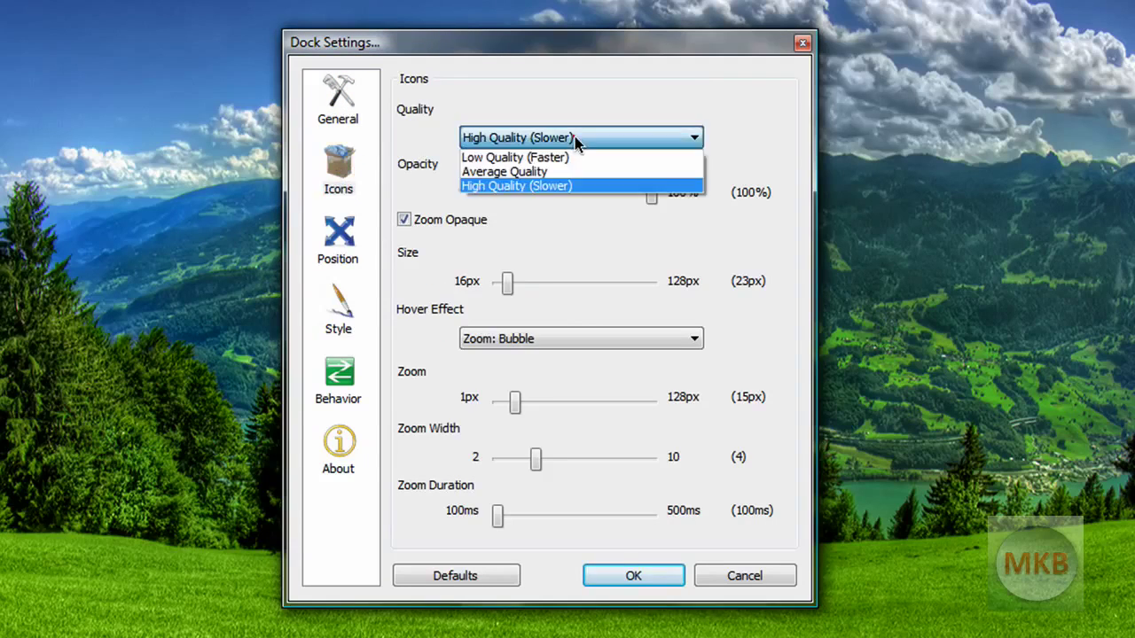
{"action": "left_click", "coordinate": [567, 198]}
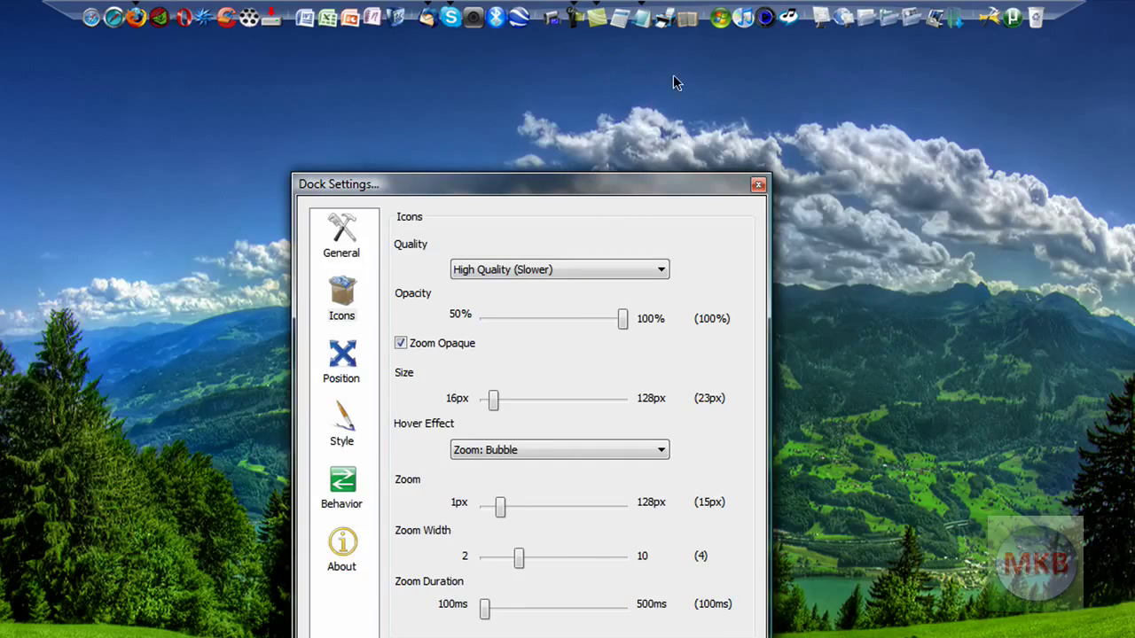
Step: Try an icon opacity of 60%, and return it to 100%
{"action": "left_click_drag", "start_coordinate": [622, 319], "coordinate": [514, 326]}
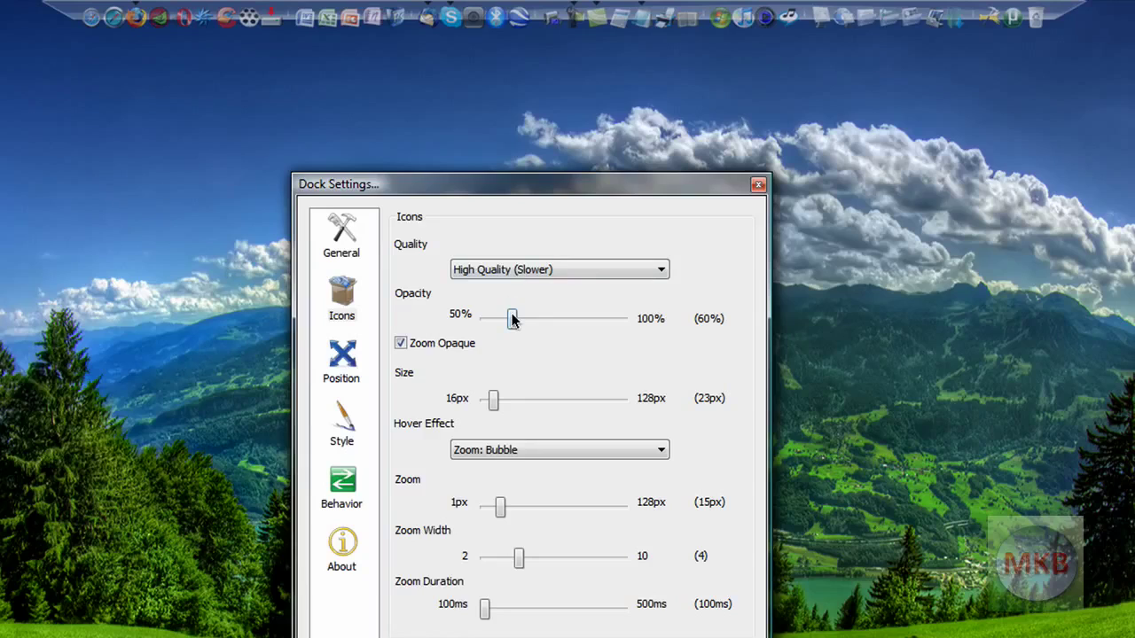
{"action": "left_click_drag", "start_coordinate": [514, 320], "coordinate": [644, 321]}
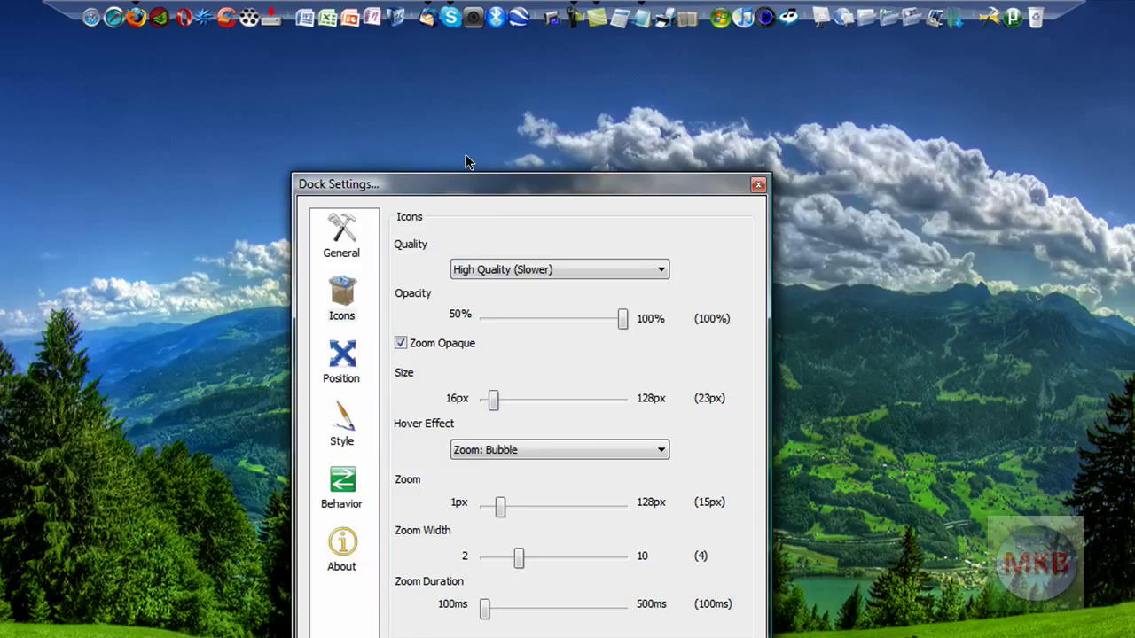
Step: Move the settings dialog slightly and try the Zoom: Plateau and Zoom: Flat hover effects
{"action": "left_click_drag", "start_coordinate": [498, 187], "coordinate": [494, 146]}
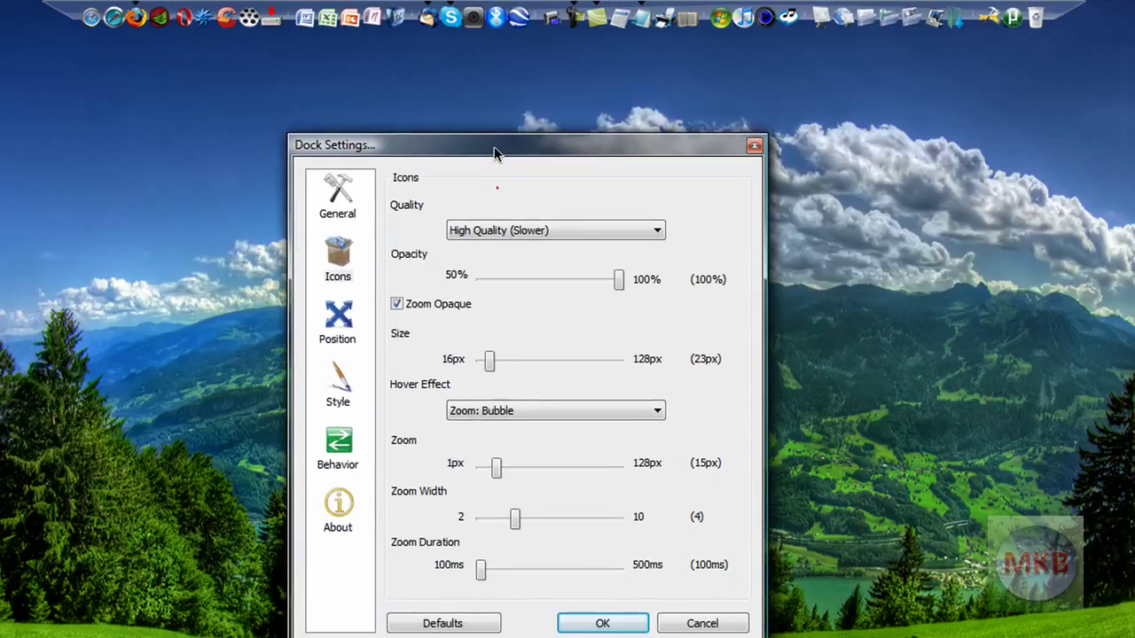
{"action": "left_click", "coordinate": [534, 408]}
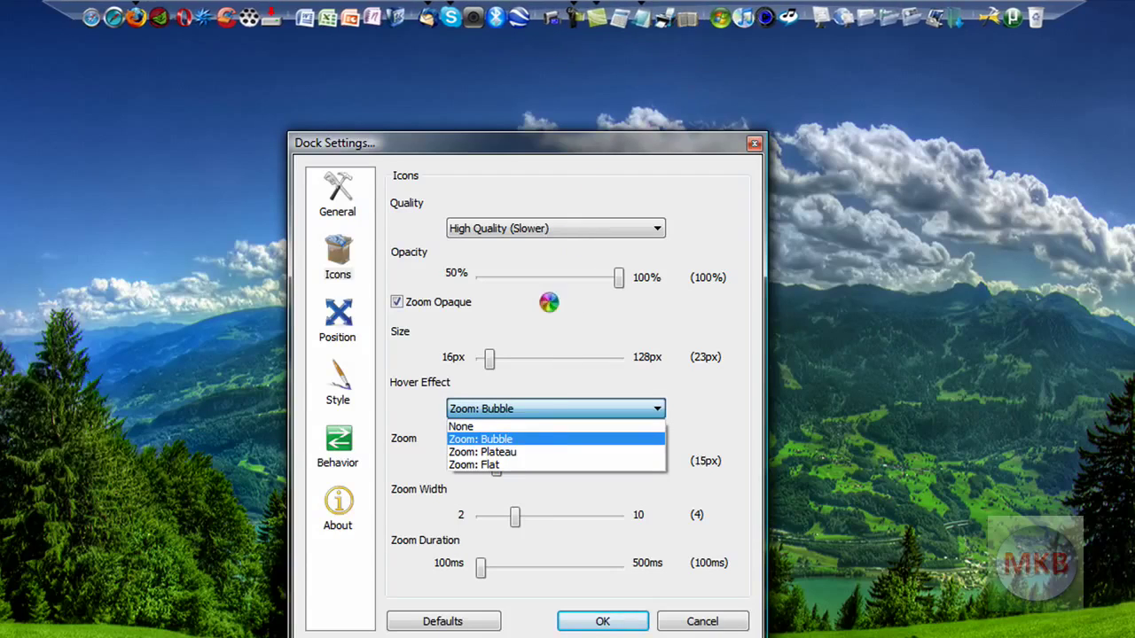
{"action": "left_click", "coordinate": [543, 453]}
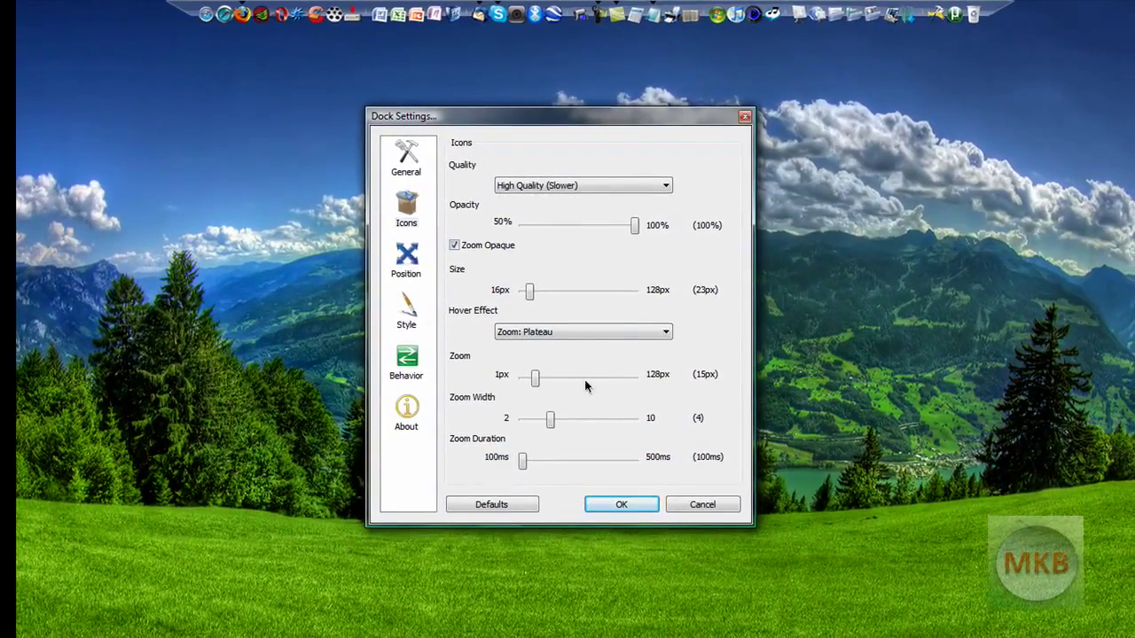
{"action": "left_click", "coordinate": [621, 334]}
{"action": "left_click", "coordinate": [592, 380]}
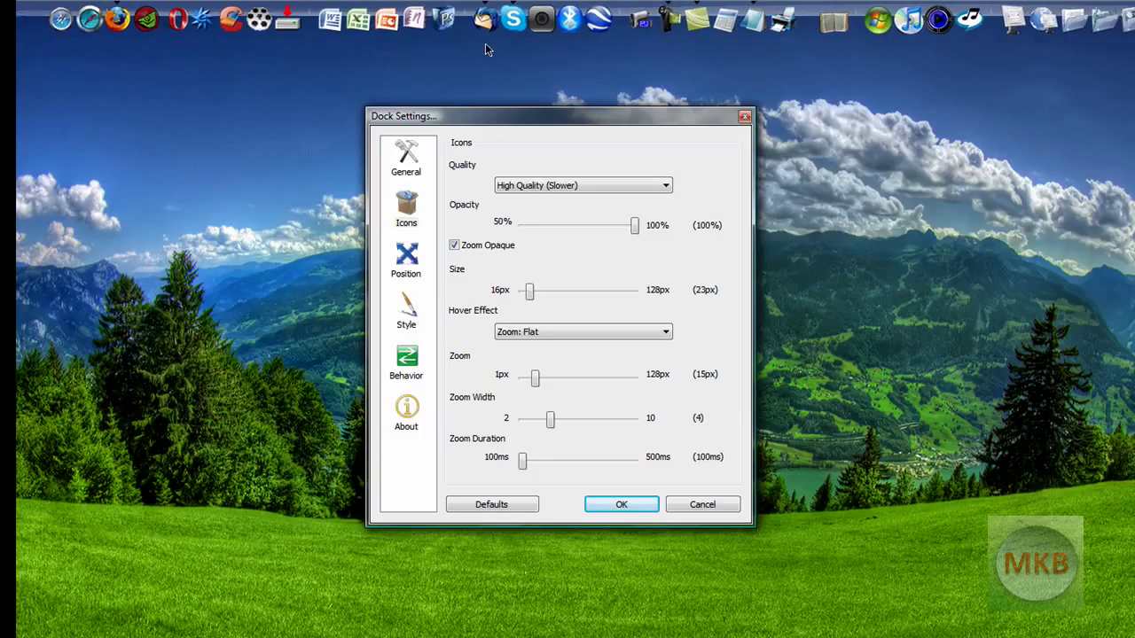
Step: Try None as the icon hover effect, and set it back to Zoom: Bubble
{"action": "left_click", "coordinate": [557, 333]}
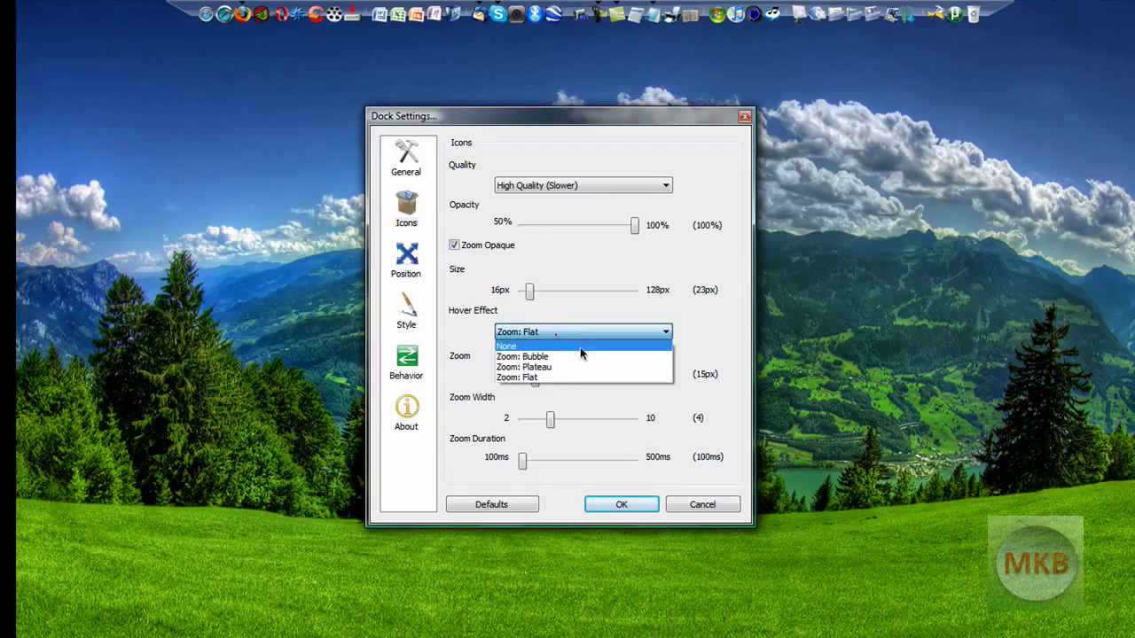
{"action": "left_click", "coordinate": [576, 356]}
{"action": "left_click", "coordinate": [567, 333]}
{"action": "left_click", "coordinate": [562, 347]}
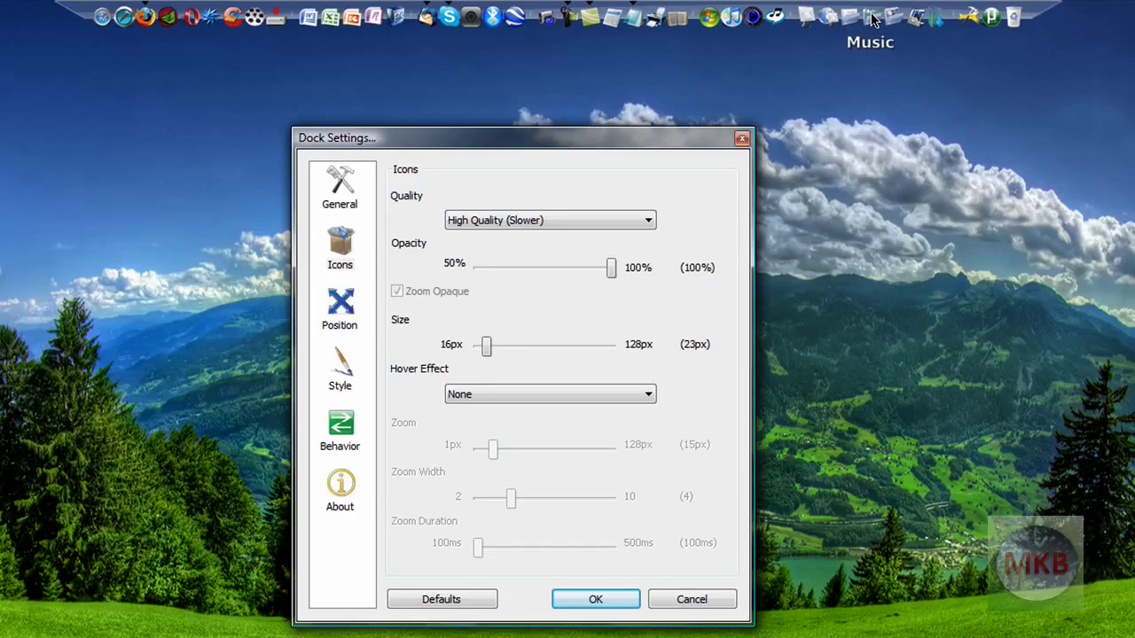
{"action": "left_click", "coordinate": [549, 396]}
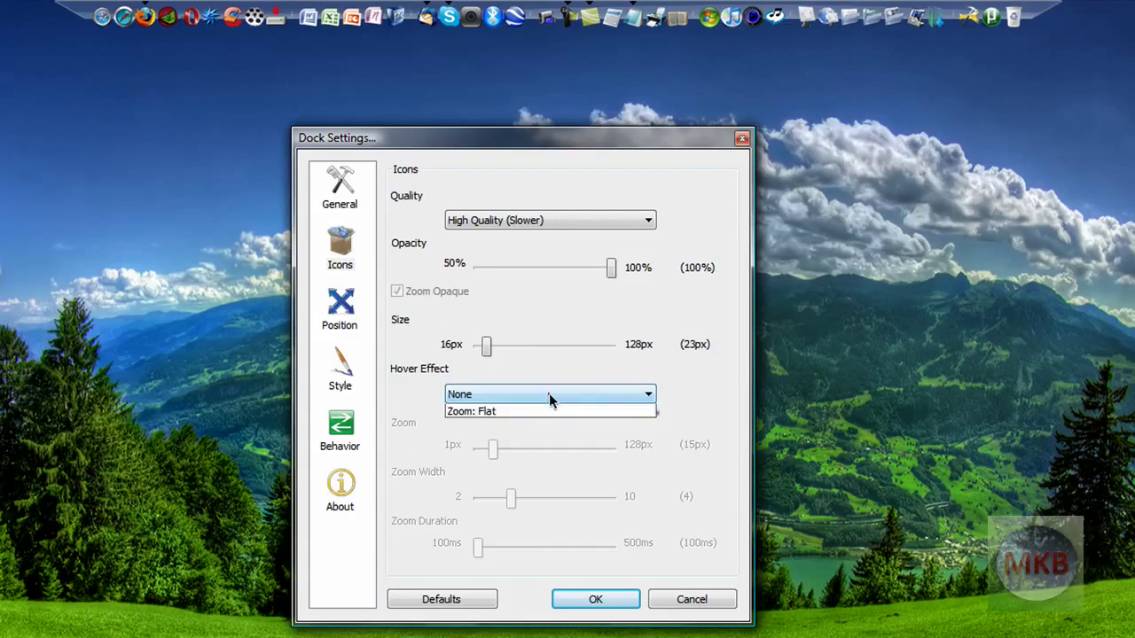
{"action": "left_click", "coordinate": [537, 420]}
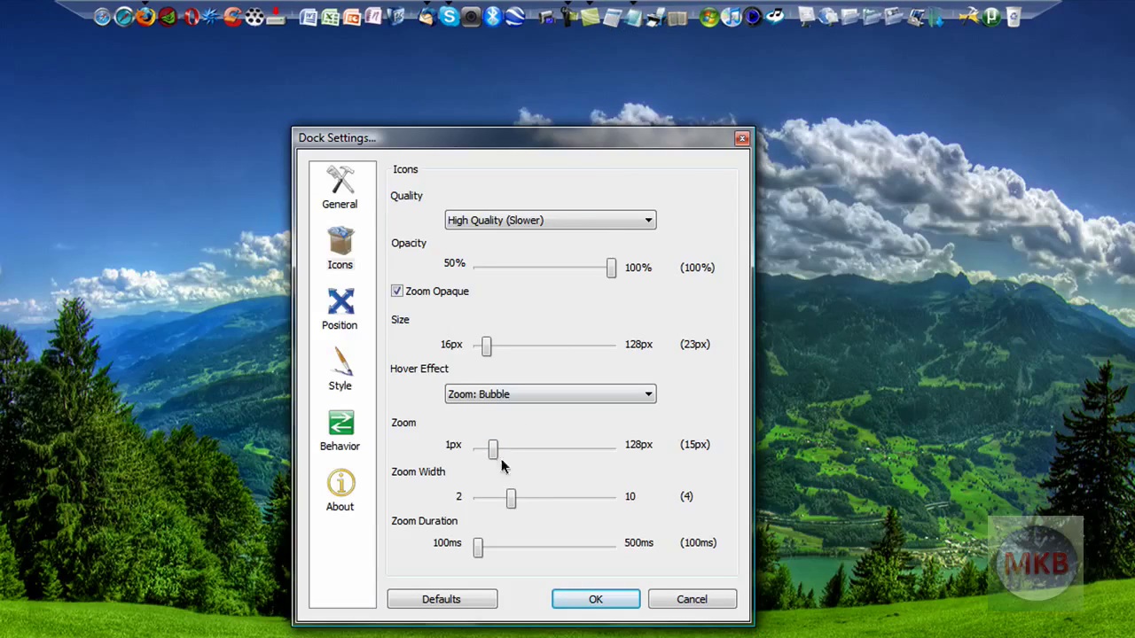
Step: Try an icon zoom of 128px, and reduce it to 33px and slightly further
{"action": "left_click_drag", "start_coordinate": [493, 452], "coordinate": [735, 387]}
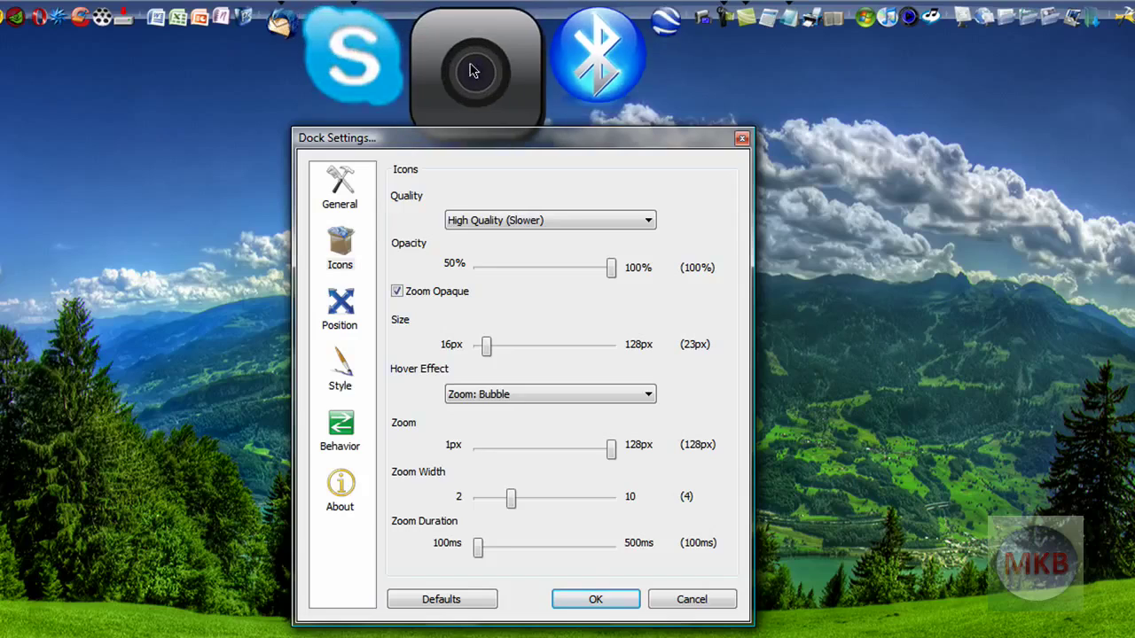
{"action": "left_click_drag", "start_coordinate": [611, 446], "coordinate": [512, 447]}
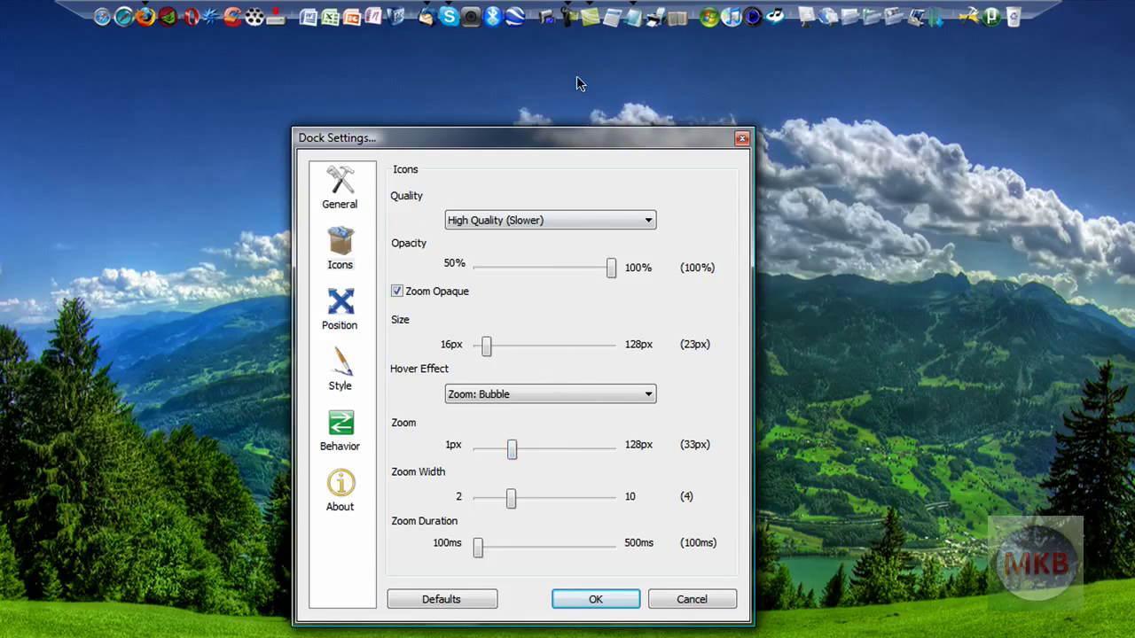
{"action": "left_click_drag", "start_coordinate": [509, 448], "coordinate": [495, 454]}
Step: Set the dock's screen position to Bottom with an edge offset of 30px
{"action": "left_click", "coordinate": [346, 312]}
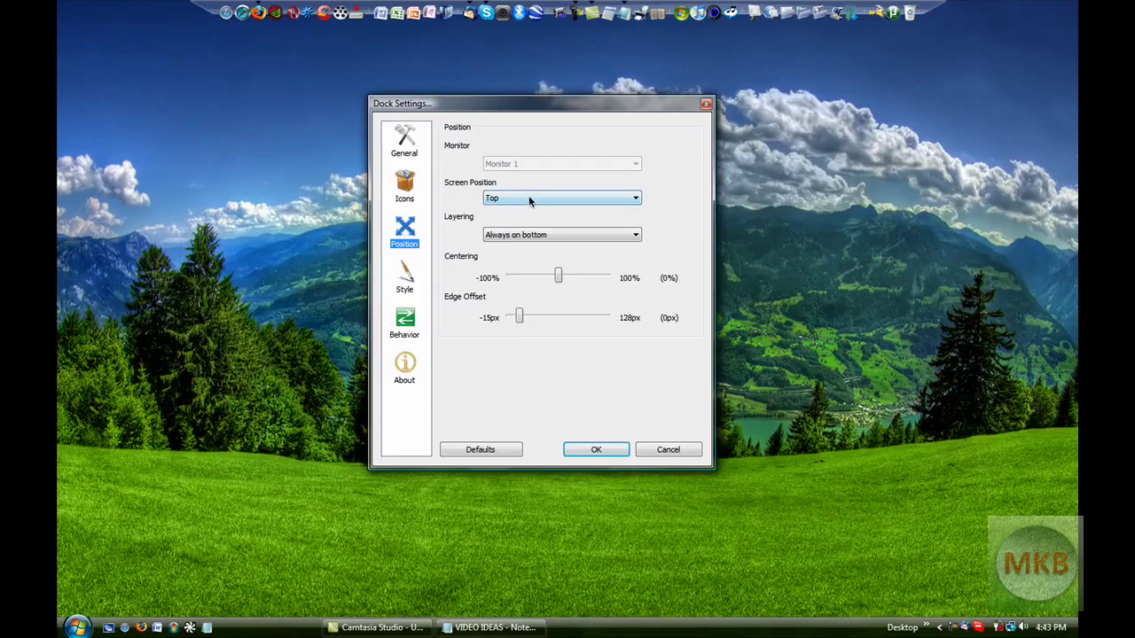
{"action": "left_click", "coordinate": [528, 211]}
{"action": "left_click", "coordinate": [520, 233]}
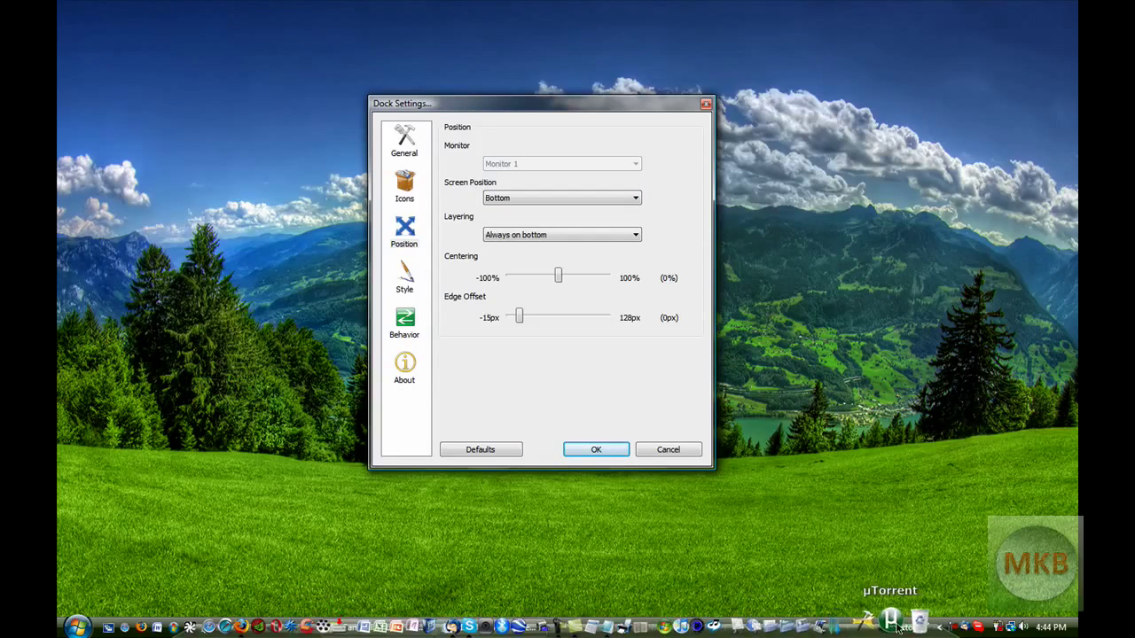
{"action": "left_click_drag", "start_coordinate": [519, 321], "coordinate": [538, 319]}
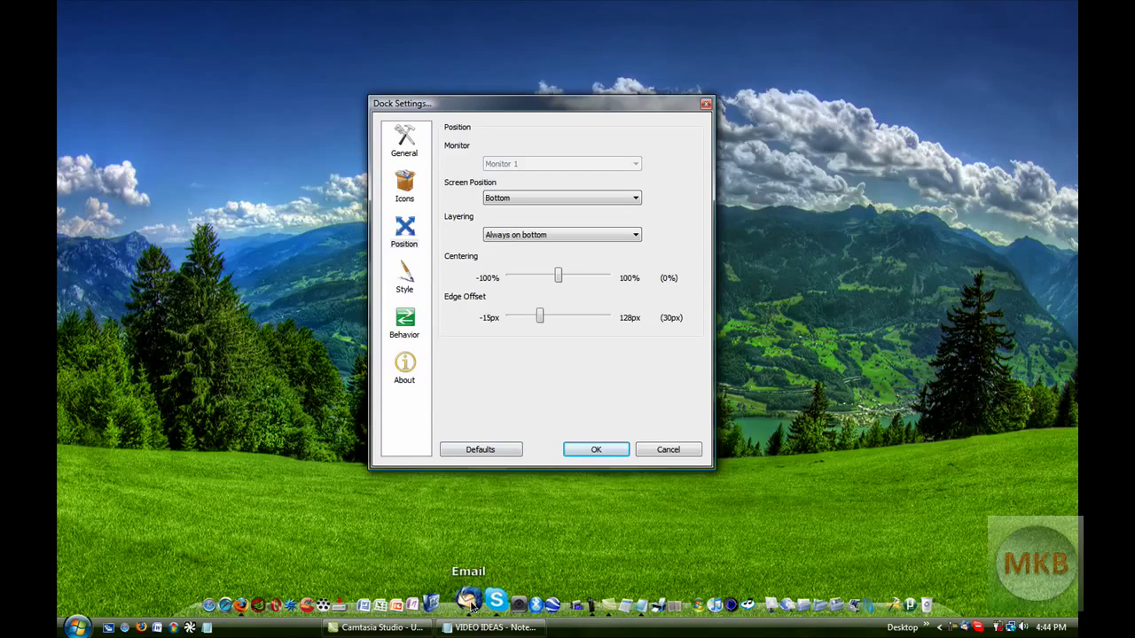
Step: Unlock the Windows taskbar and move it to the right edge of the desktop, and on to the top edge
{"action": "right_click", "coordinate": [580, 633]}
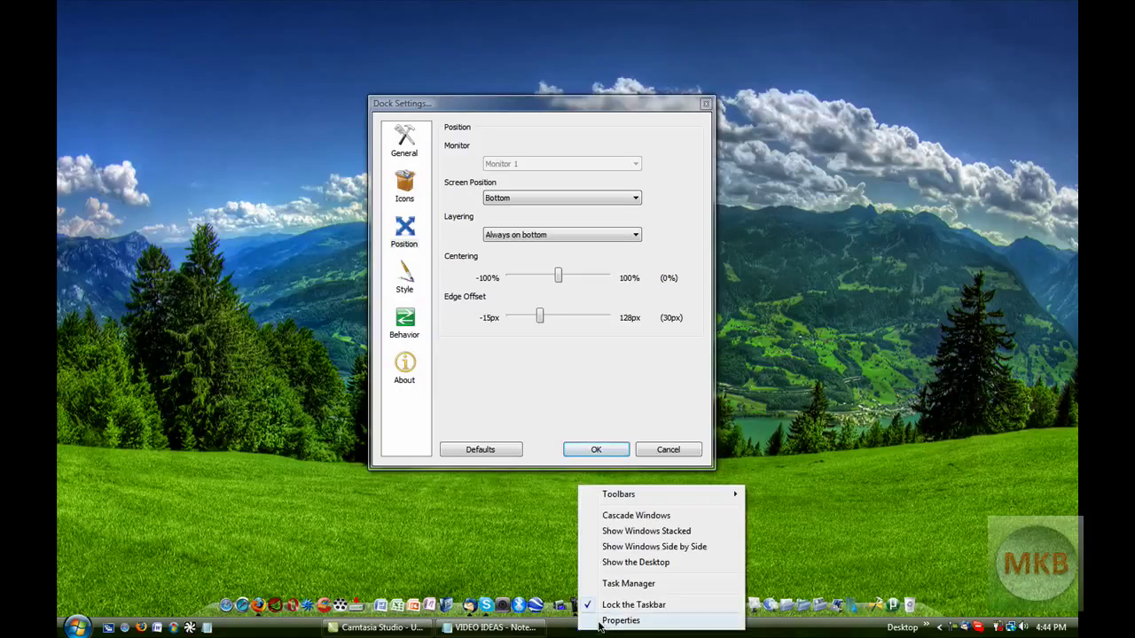
{"action": "left_click", "coordinate": [621, 610]}
{"action": "left_click_drag", "start_coordinate": [615, 633], "coordinate": [1019, 319]}
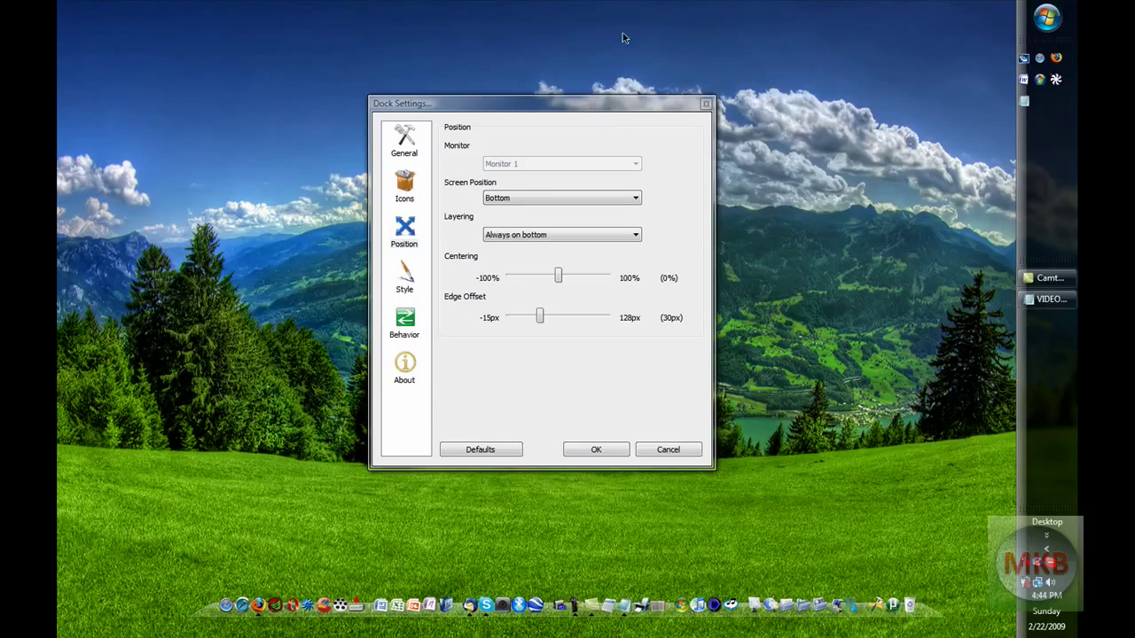
{"action": "left_click_drag", "start_coordinate": [626, 9], "coordinate": [550, 27]}
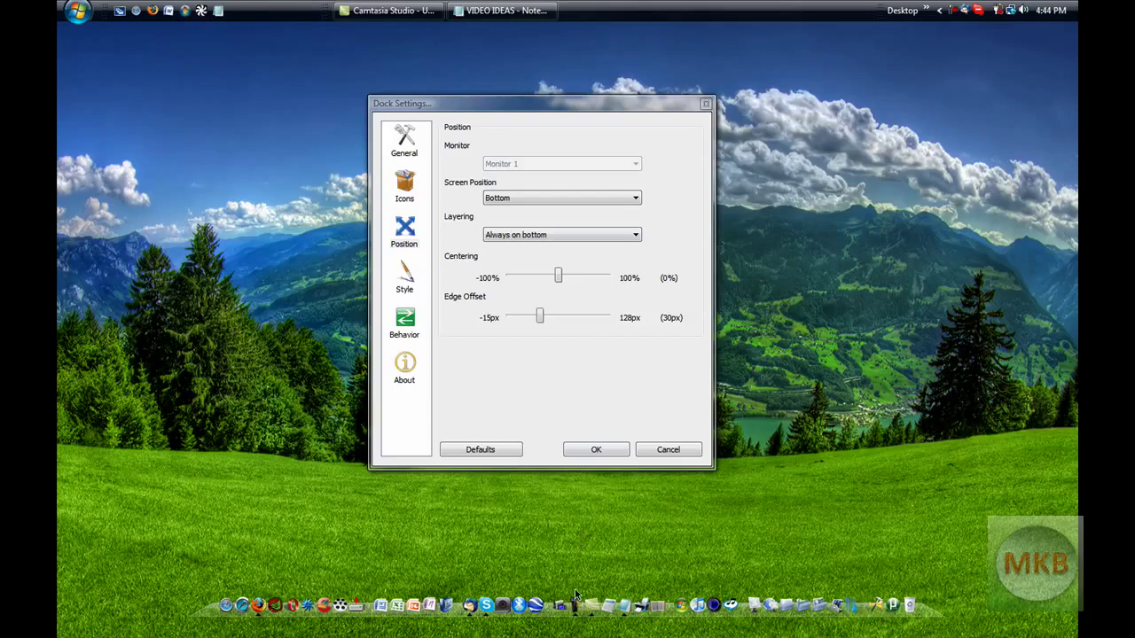
Step: Set the dock's edge offset to 7px and move the Windows taskbar back to the bottom edge of the desktop
{"action": "mouse_move", "coordinate": [539, 317]}
{"action": "left_mouse_down"}
{"action": "mouse_move", "coordinate": [496, 316]}
{"action": "mouse_move", "coordinate": [523, 317]}
{"action": "left_mouse_up"}
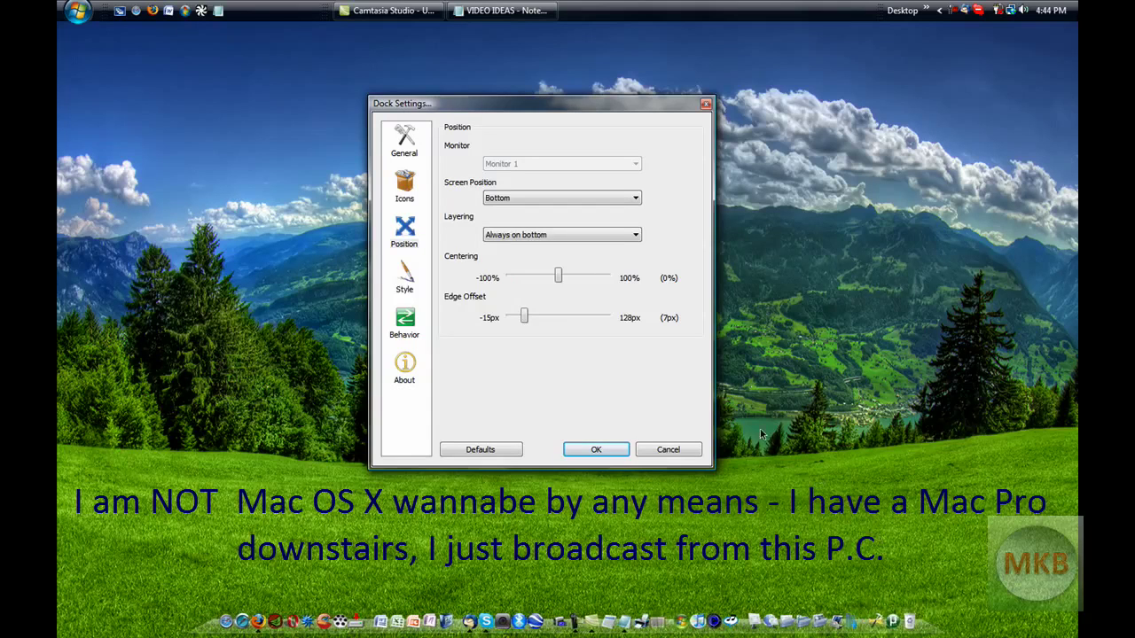
{"action": "left_click_drag", "start_coordinate": [632, 17], "coordinate": [568, 632]}
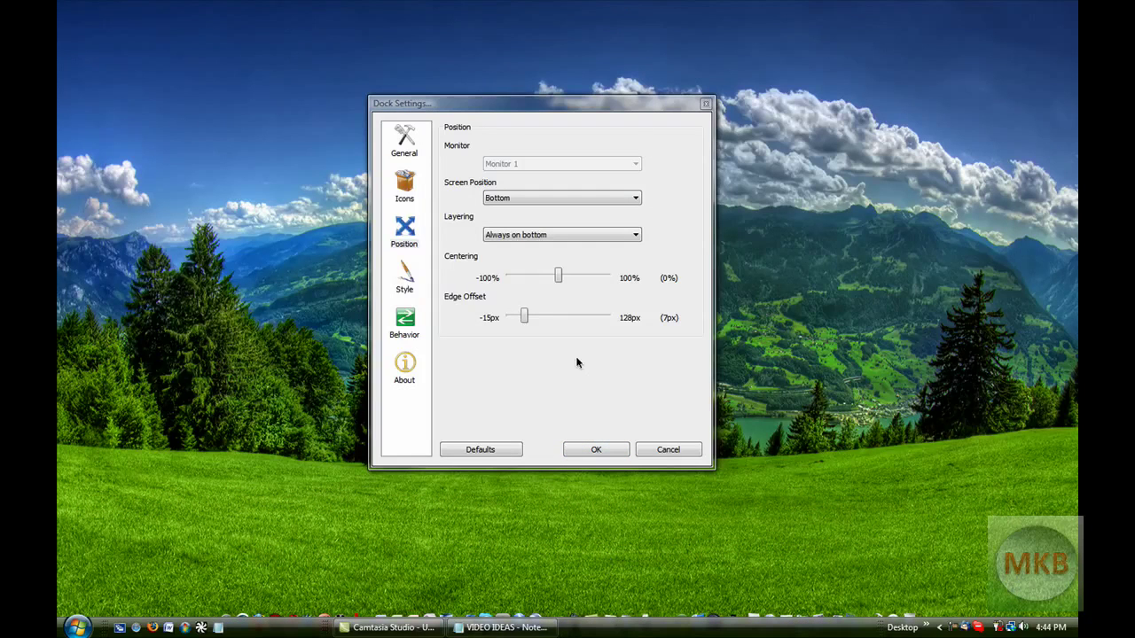
Step: Set the dock's screen position to Top with an edge offset of 0px
{"action": "left_click", "coordinate": [558, 199]}
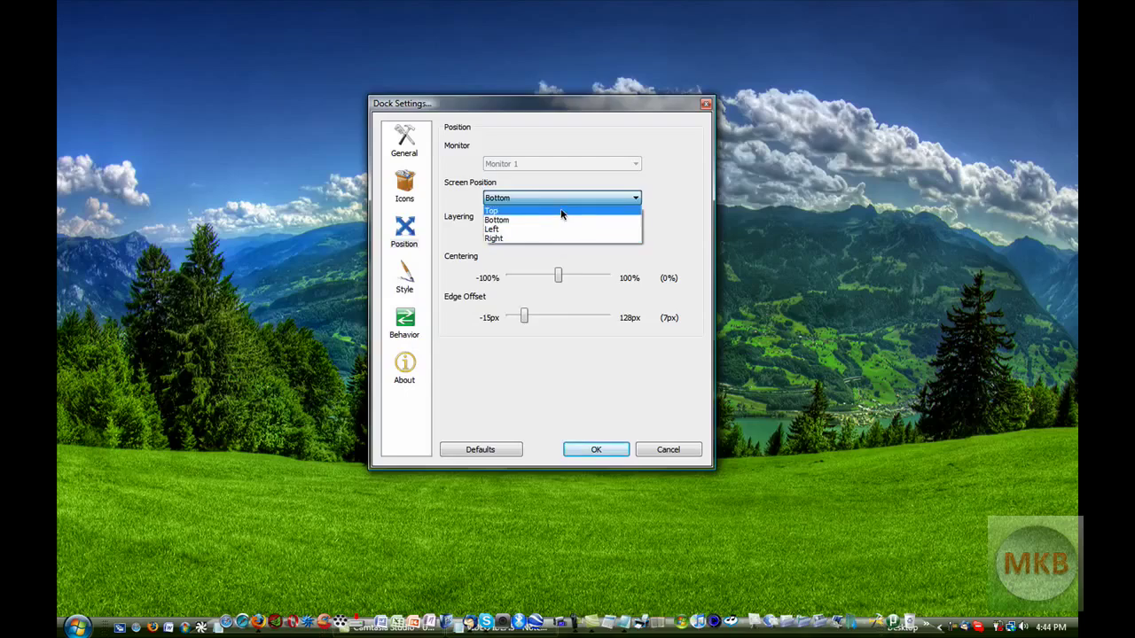
{"action": "left_click", "coordinate": [560, 211]}
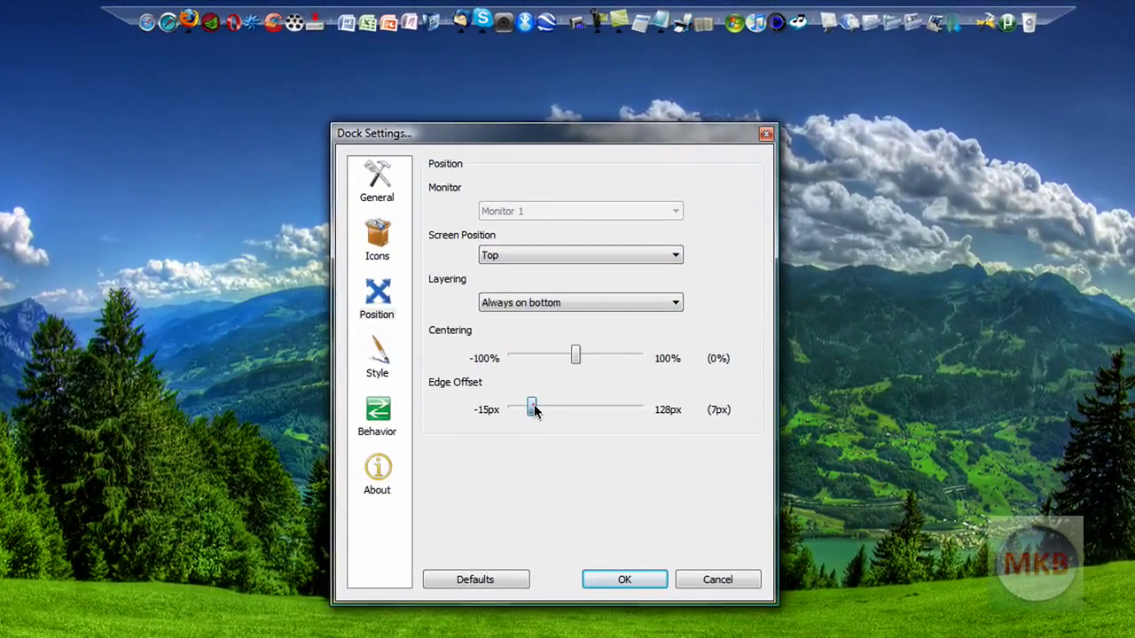
{"action": "left_click_drag", "start_coordinate": [524, 317], "coordinate": [528, 317]}
{"action": "mouse_move", "coordinate": [536, 409]}
{"action": "left_mouse_down"}
{"action": "mouse_move", "coordinate": [631, 416]}
{"action": "mouse_move", "coordinate": [529, 416]}
{"action": "left_mouse_up"}
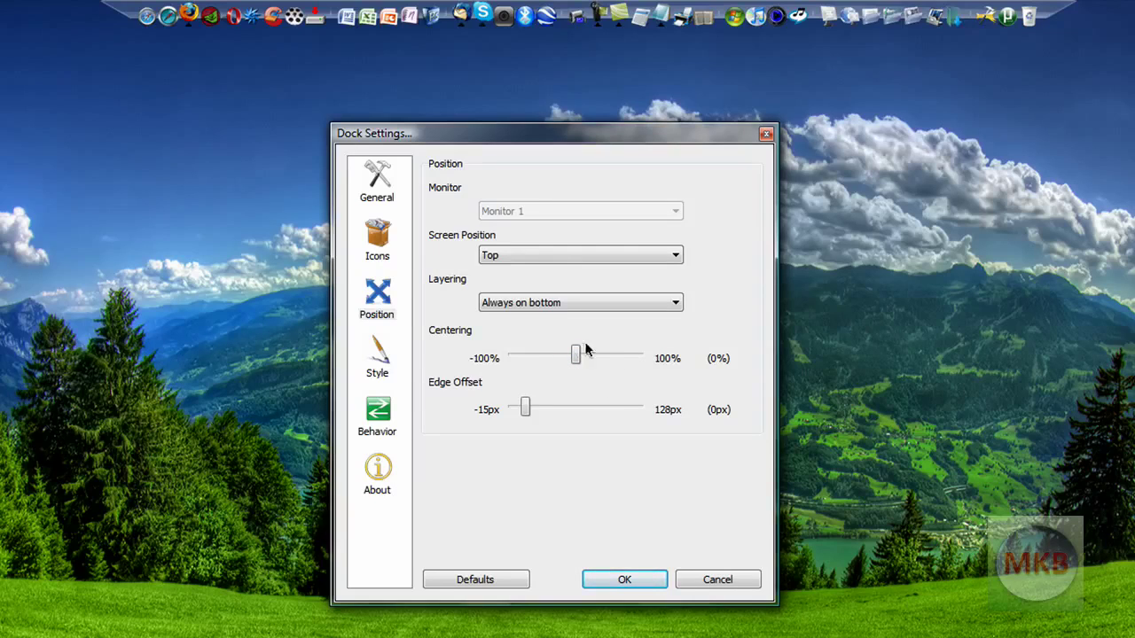
Step: Browse the dock themes offered in the Style settings, keeping Mac OS X Leopard selected
{"action": "left_click", "coordinate": [373, 300]}
{"action": "left_click", "coordinate": [383, 346]}
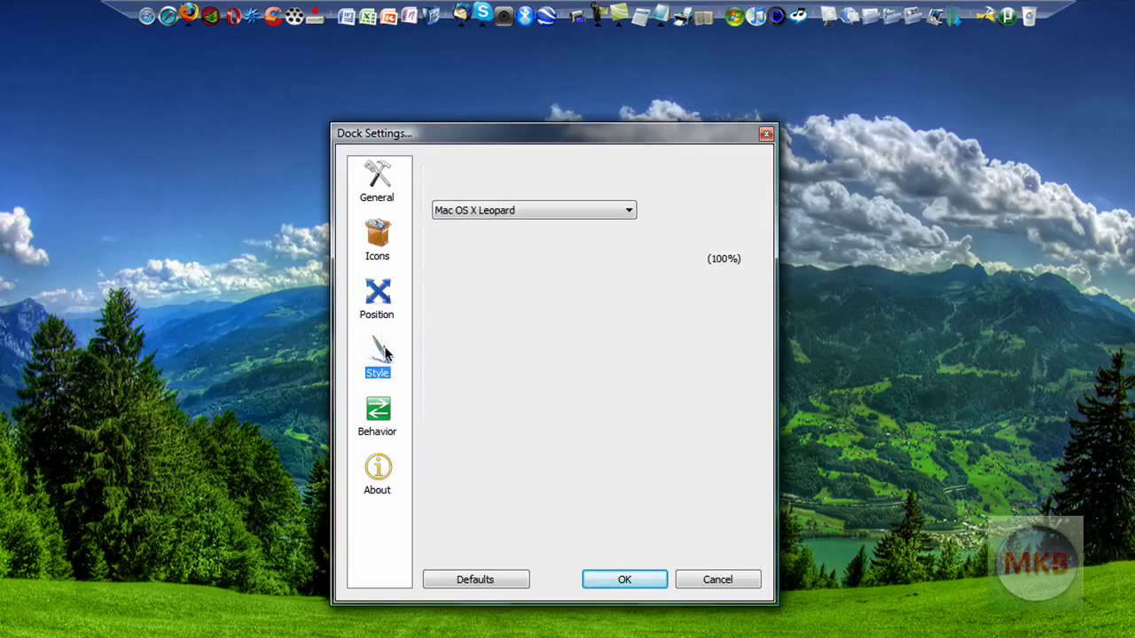
{"action": "left_click", "coordinate": [543, 212]}
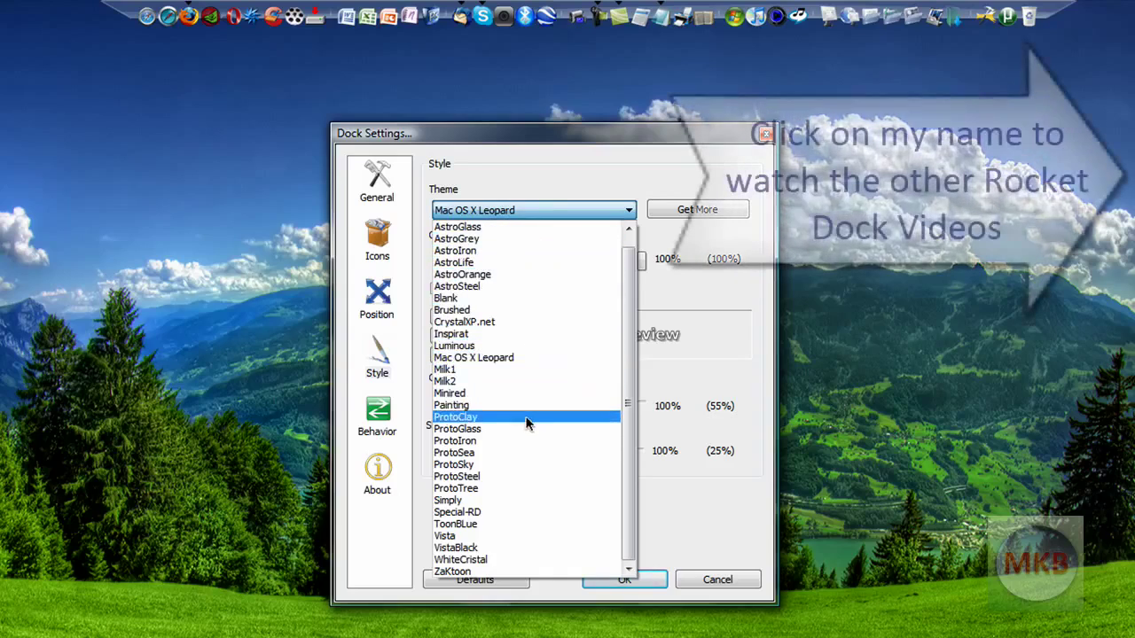
{"action": "left_click", "coordinate": [685, 204]}
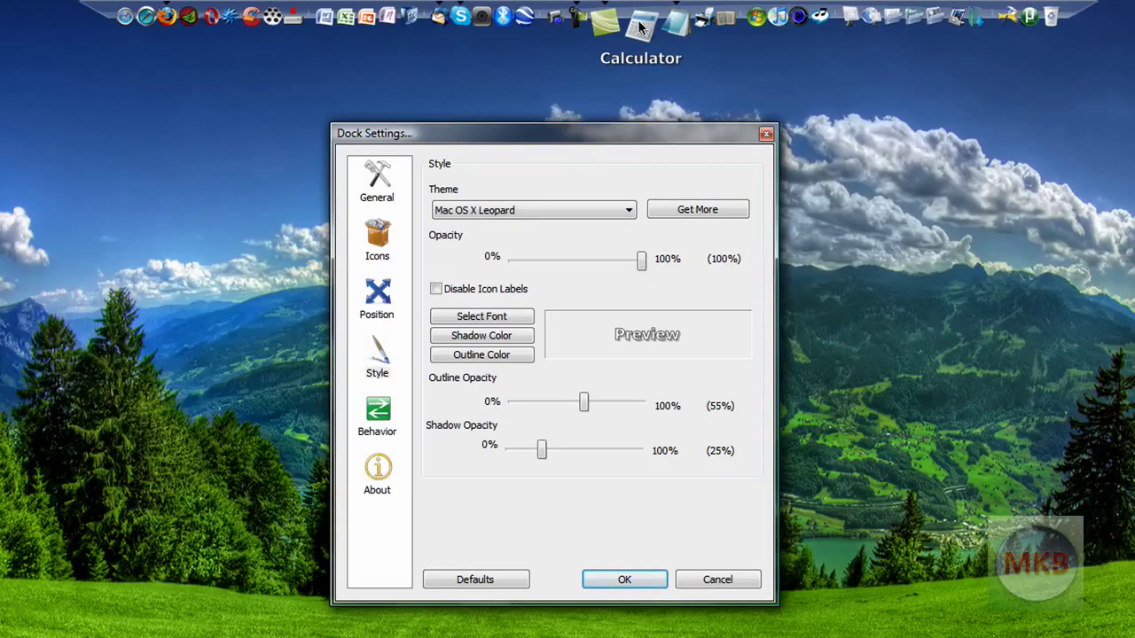
Step: Try Bounce as the icon attention effect in the Behavior settings, testing it by launching CamStudio and Computer from the dock
{"action": "left_click", "coordinate": [377, 417]}
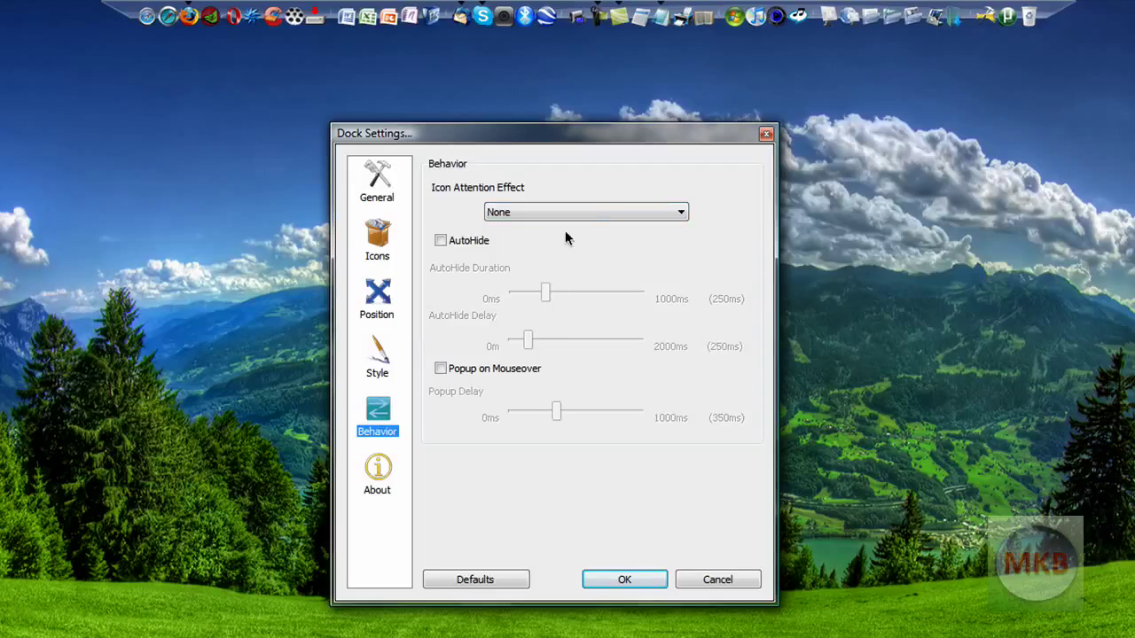
{"action": "left_click", "coordinate": [588, 213]}
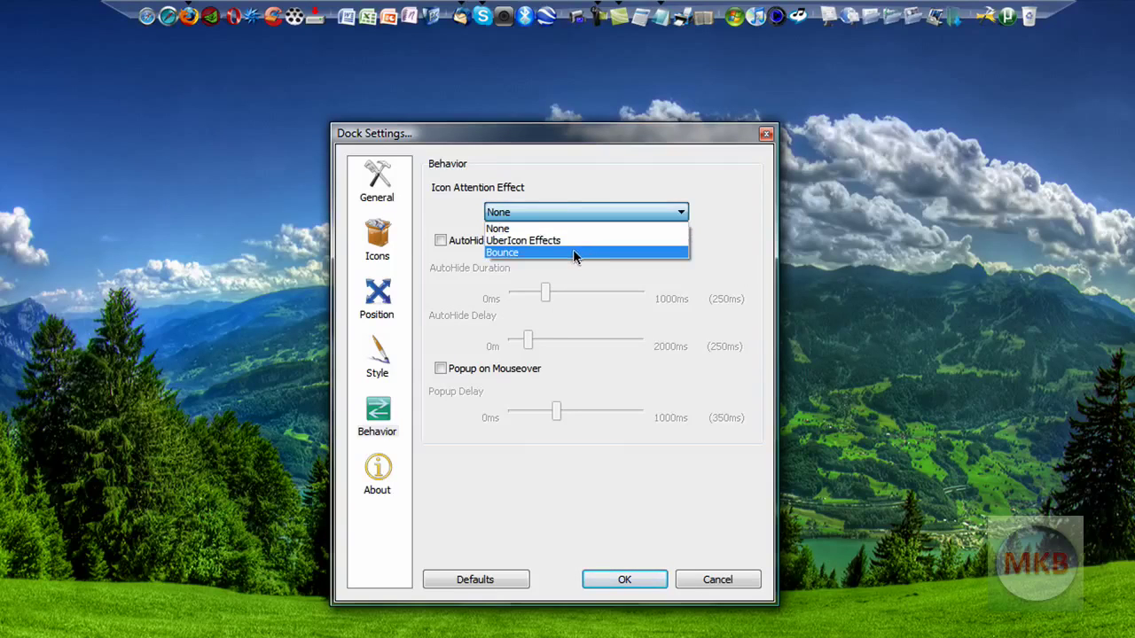
{"action": "left_click", "coordinate": [573, 254]}
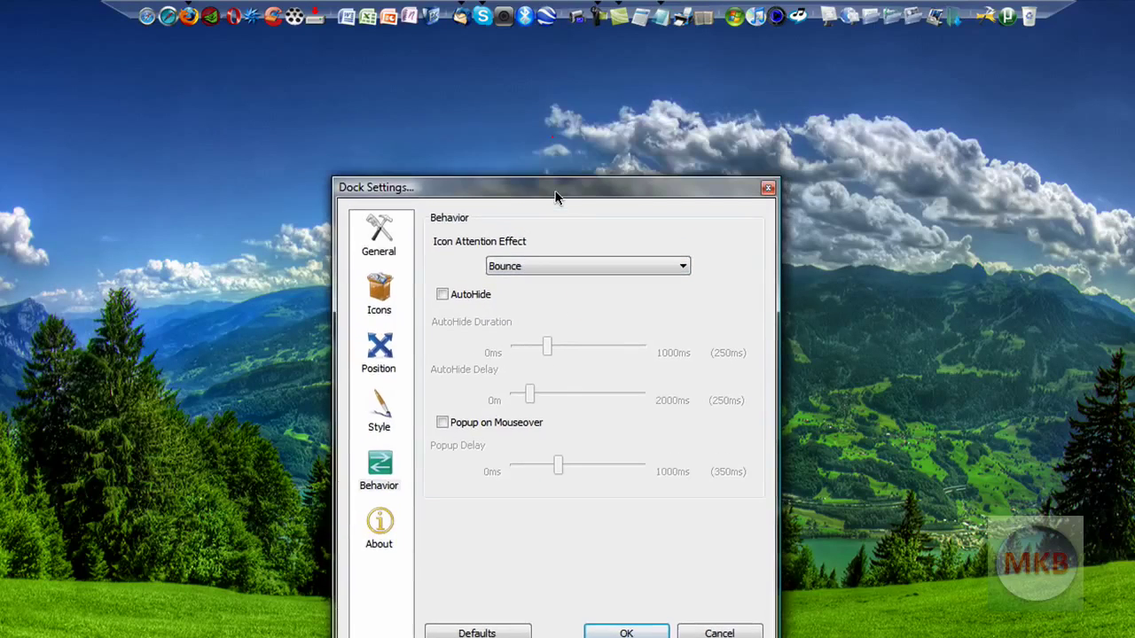
{"action": "left_click", "coordinate": [574, 21]}
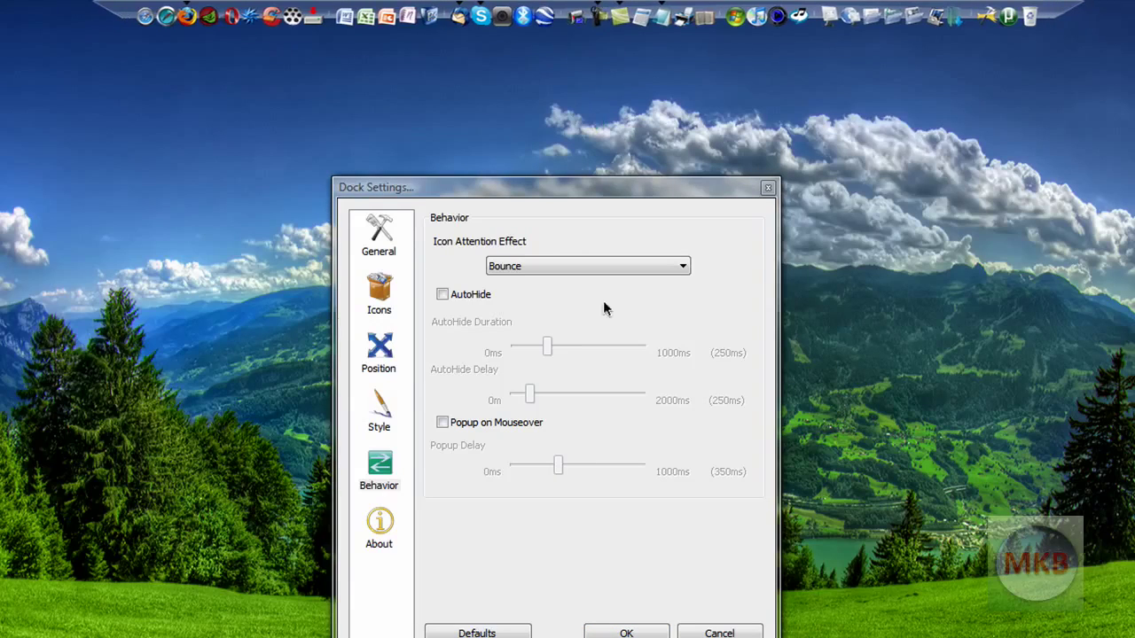
{"action": "left_click", "coordinate": [626, 632]}
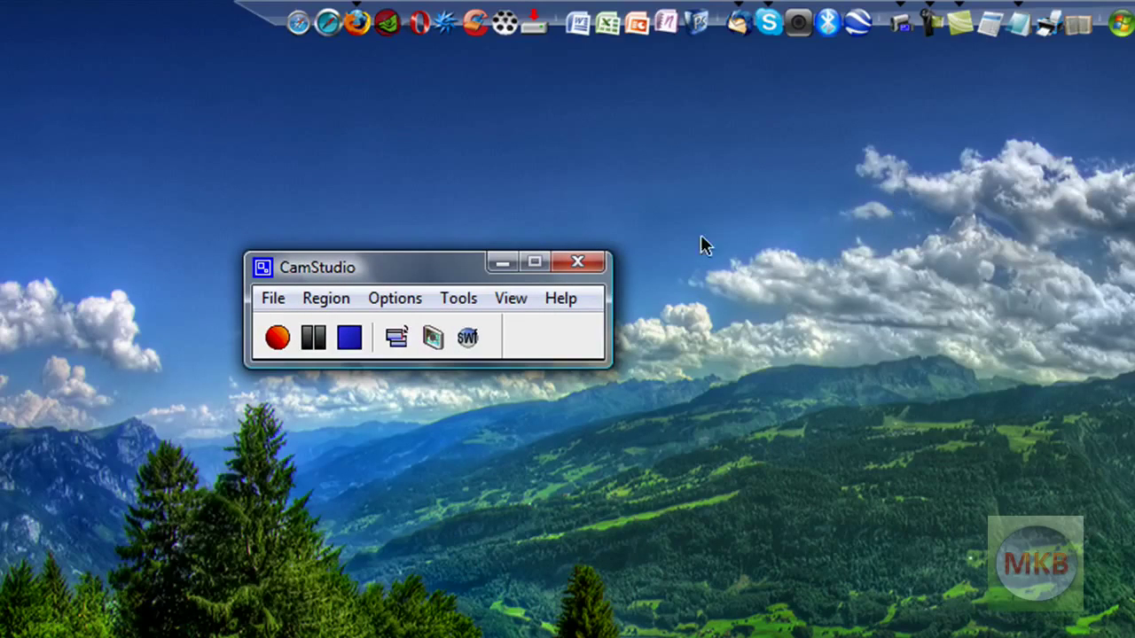
{"action": "left_click", "coordinate": [577, 262]}
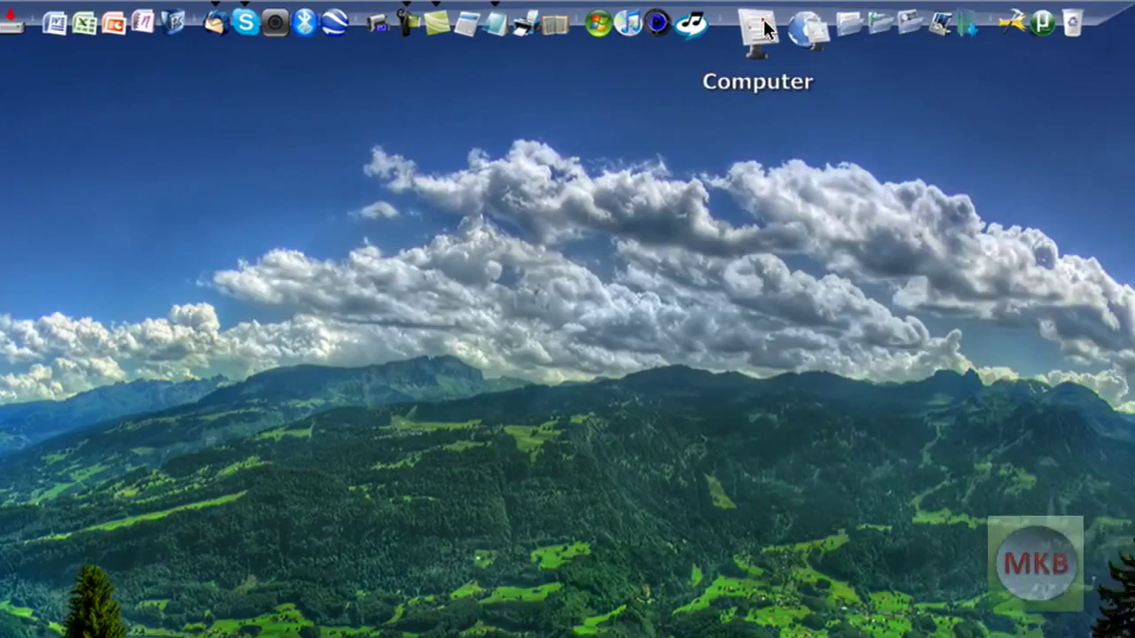
{"action": "left_click", "coordinate": [755, 22]}
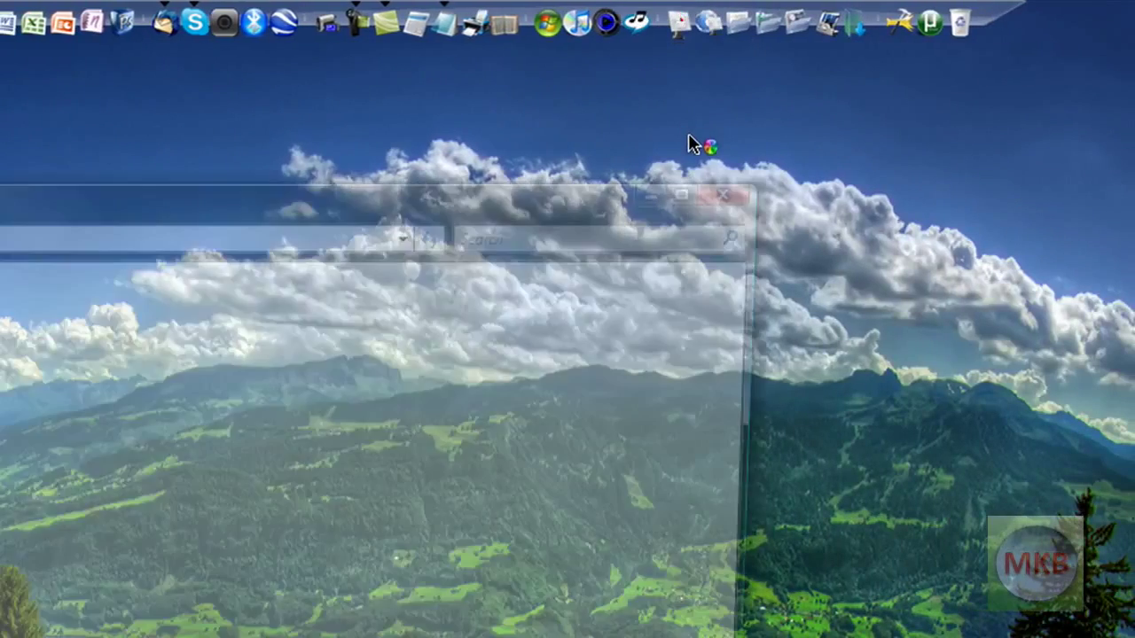
{"action": "left_click", "coordinate": [736, 187]}
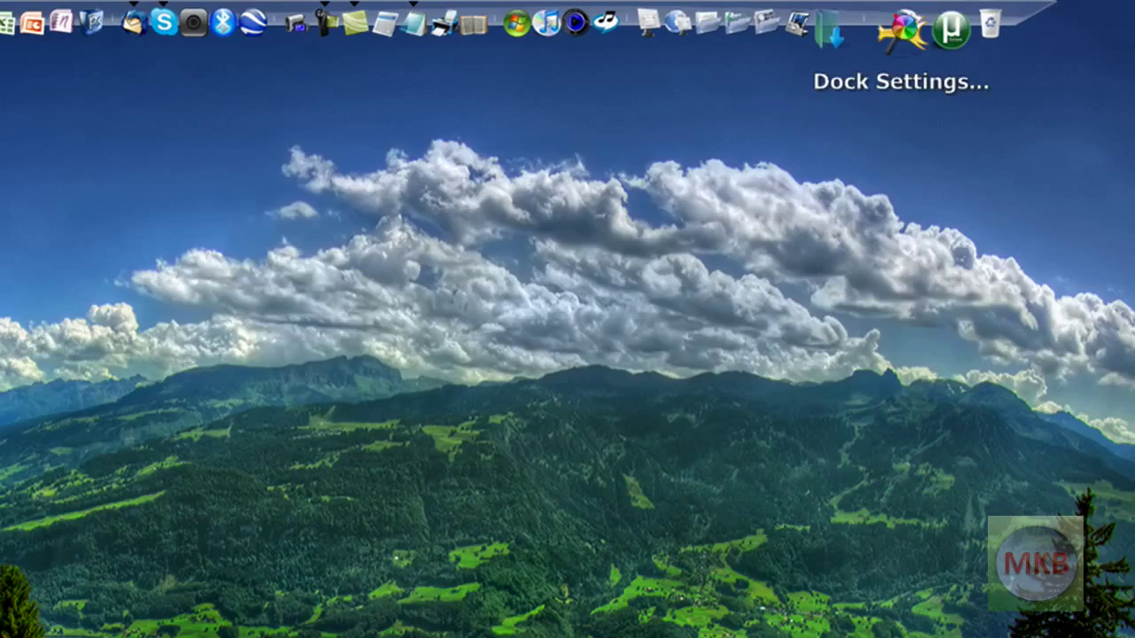
Step: Try UberIcon Effects as the icon attention effect, test it by opening Computer from the dock, and set the effect back to None
{"action": "left_click", "coordinate": [903, 29]}
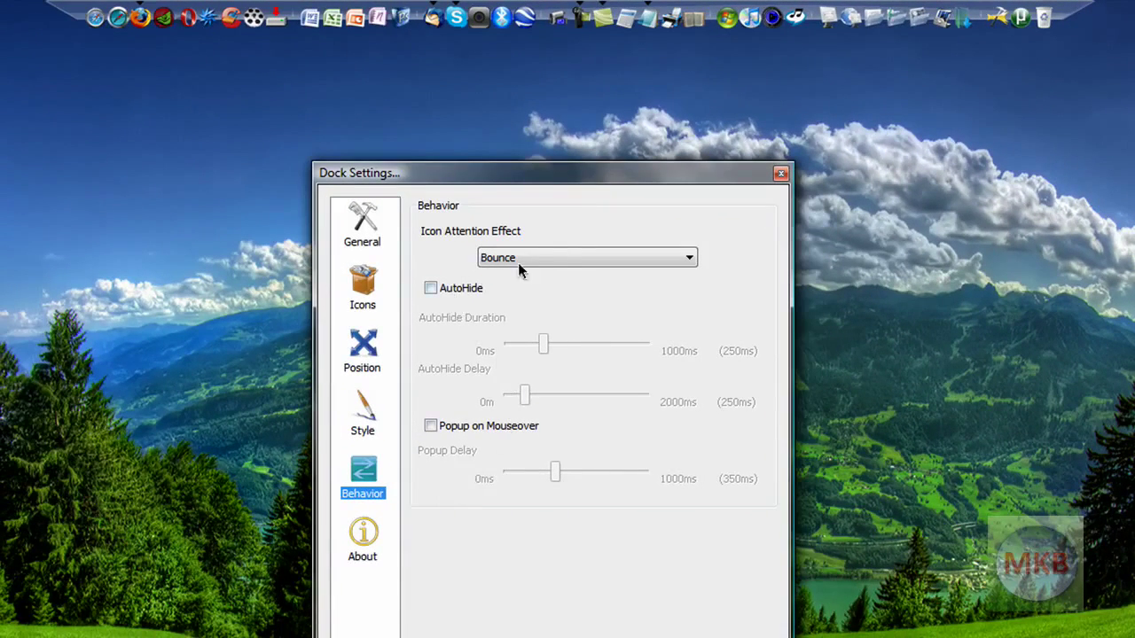
{"action": "left_click", "coordinate": [571, 257]}
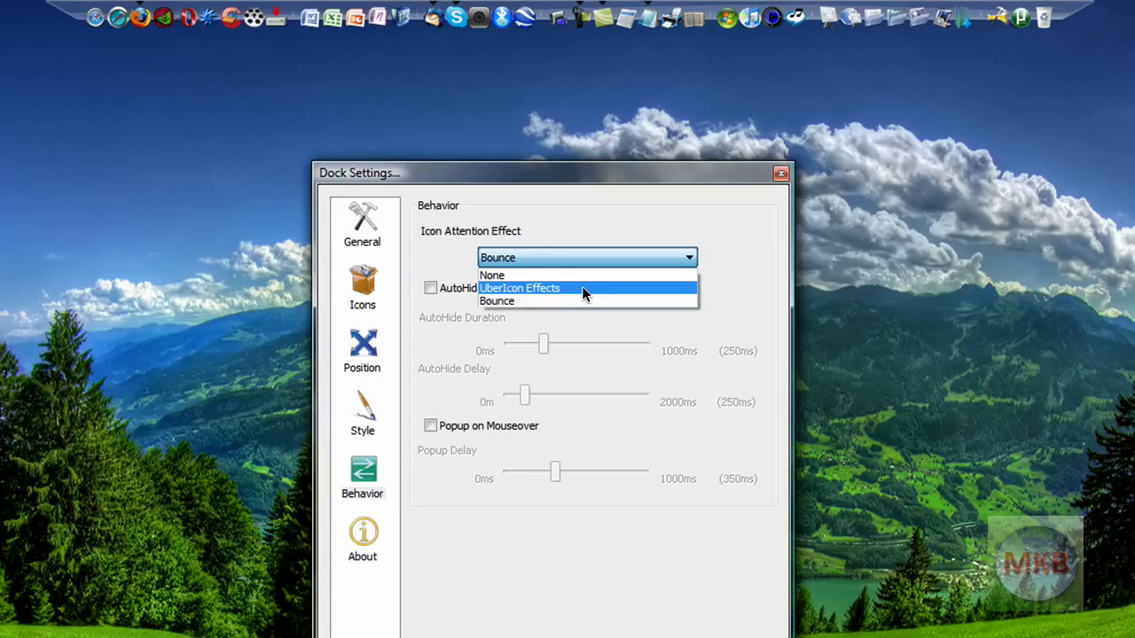
{"action": "left_click", "coordinate": [583, 289]}
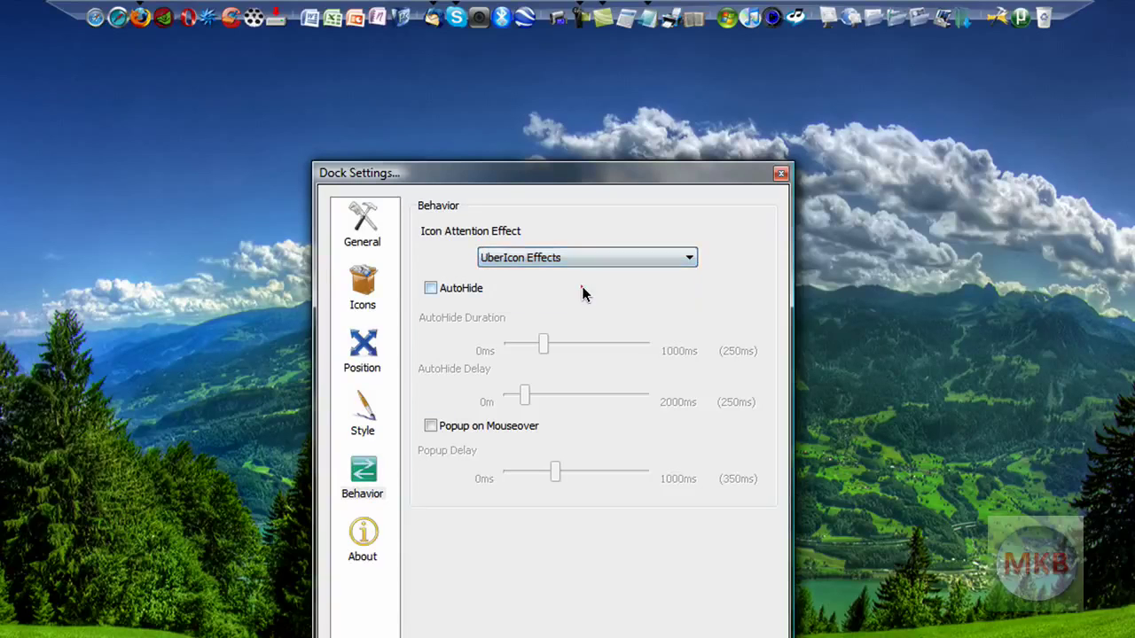
{"action": "left_click", "coordinate": [781, 173]}
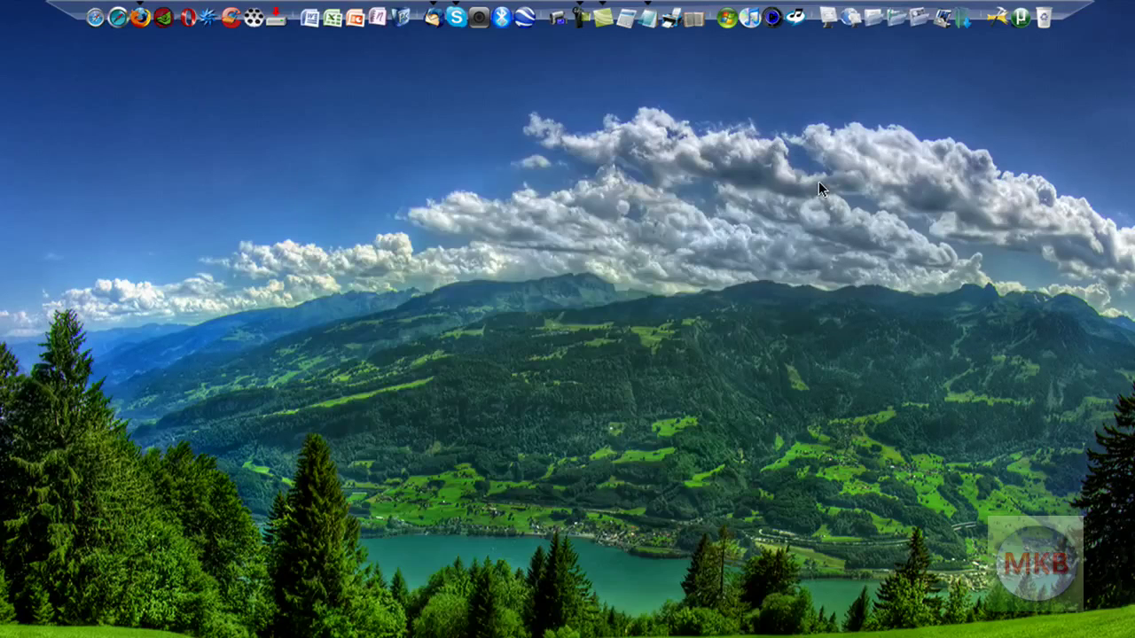
{"action": "left_click", "coordinate": [823, 19]}
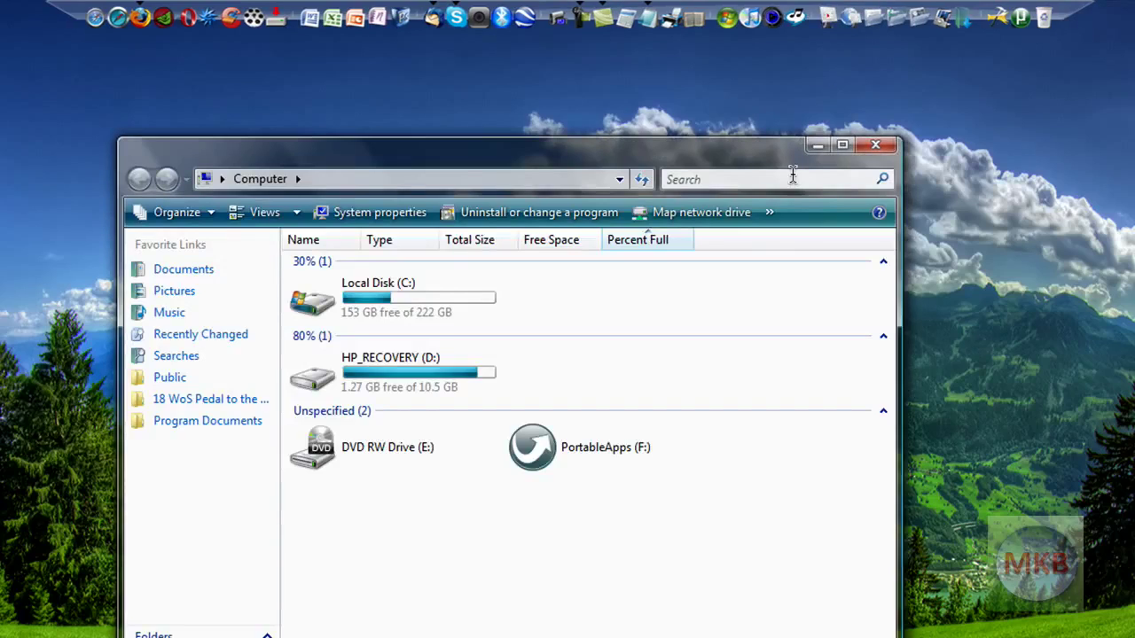
{"action": "left_click", "coordinate": [869, 146]}
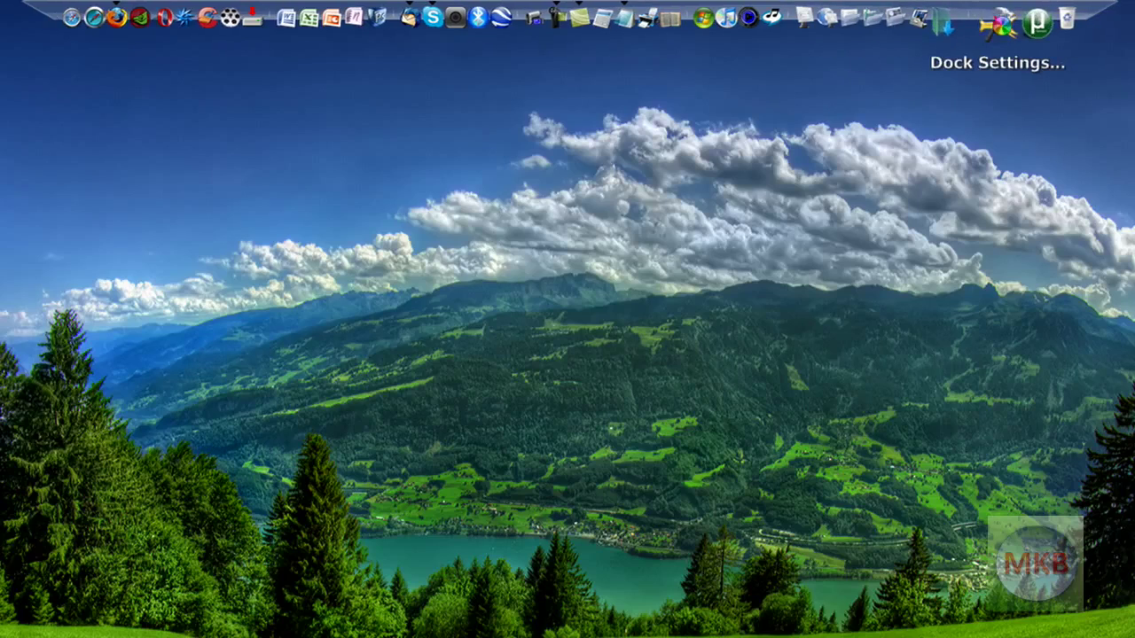
{"action": "left_click", "coordinate": [979, 35]}
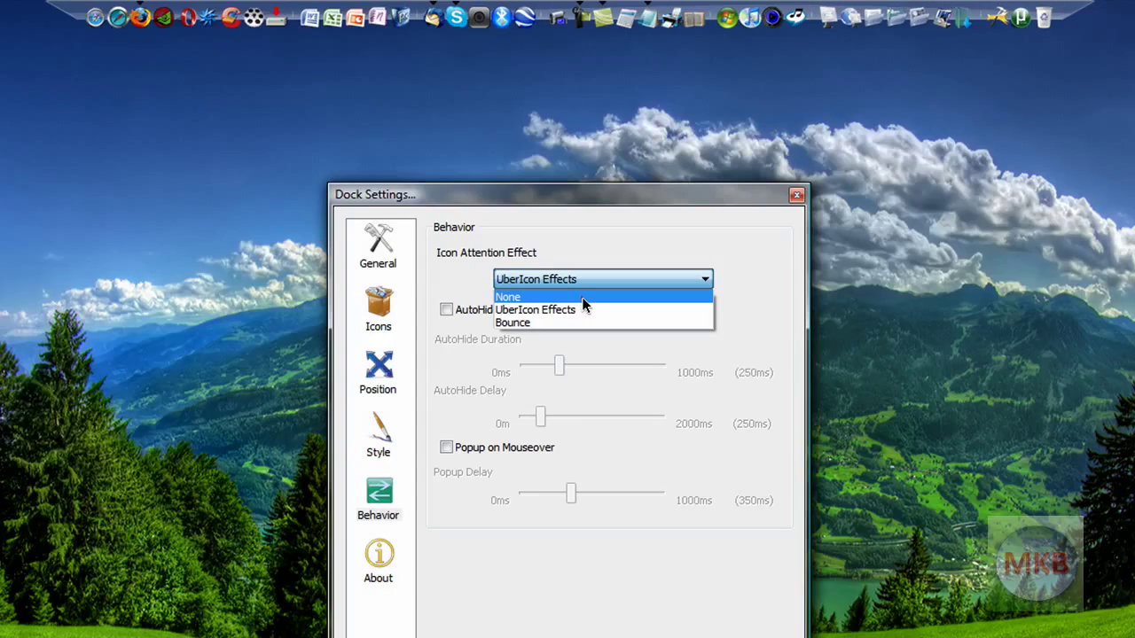
{"action": "left_click", "coordinate": [580, 297]}
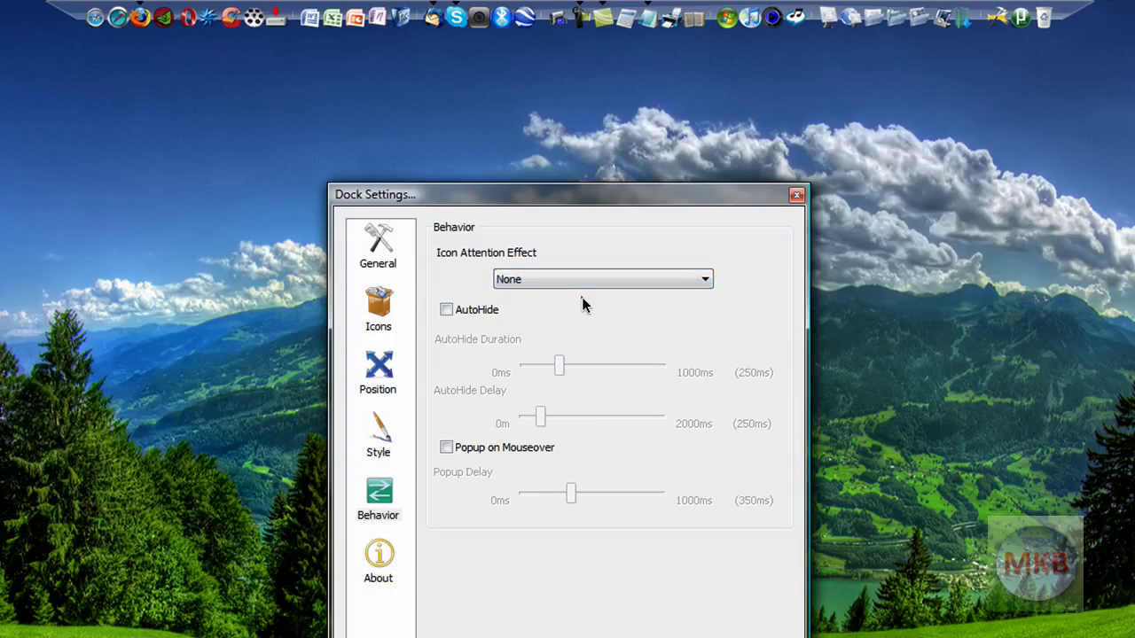
Step: Try AutoHide, revealing the dock from the top edge of the screen, and Popup on Mouseover, and switch both options back off
{"action": "left_click", "coordinate": [447, 312]}
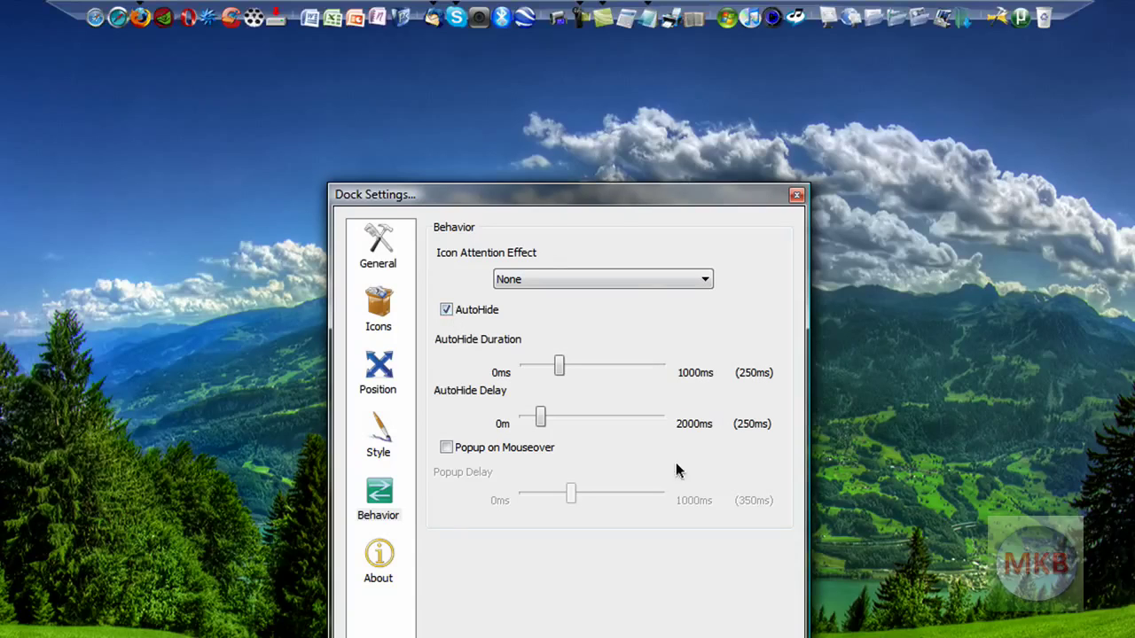
{"action": "key", "text": "Return"}
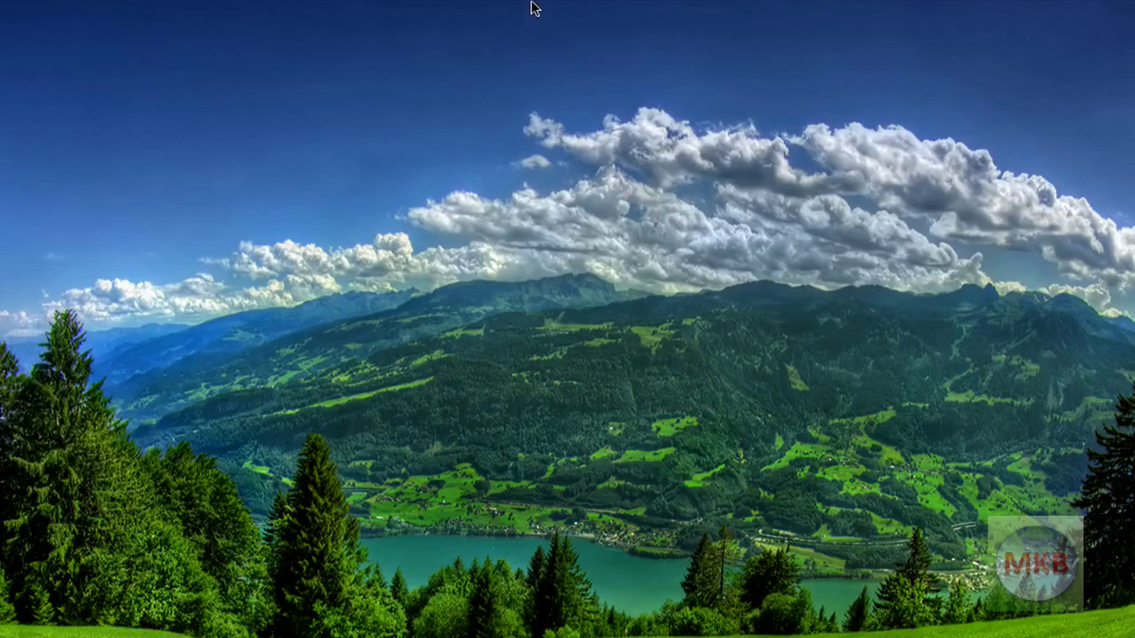
{"action": "mouse_move", "coordinate": [532, 2]}
{"action": "mouse_move", "coordinate": [886, 2]}
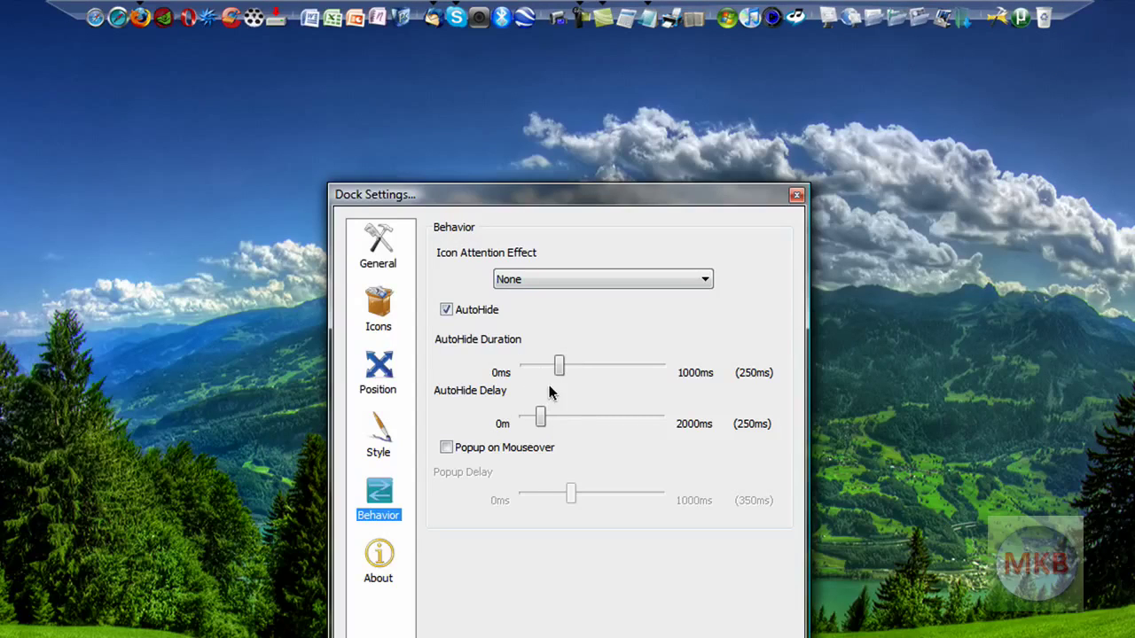
{"action": "left_click", "coordinate": [448, 447]}
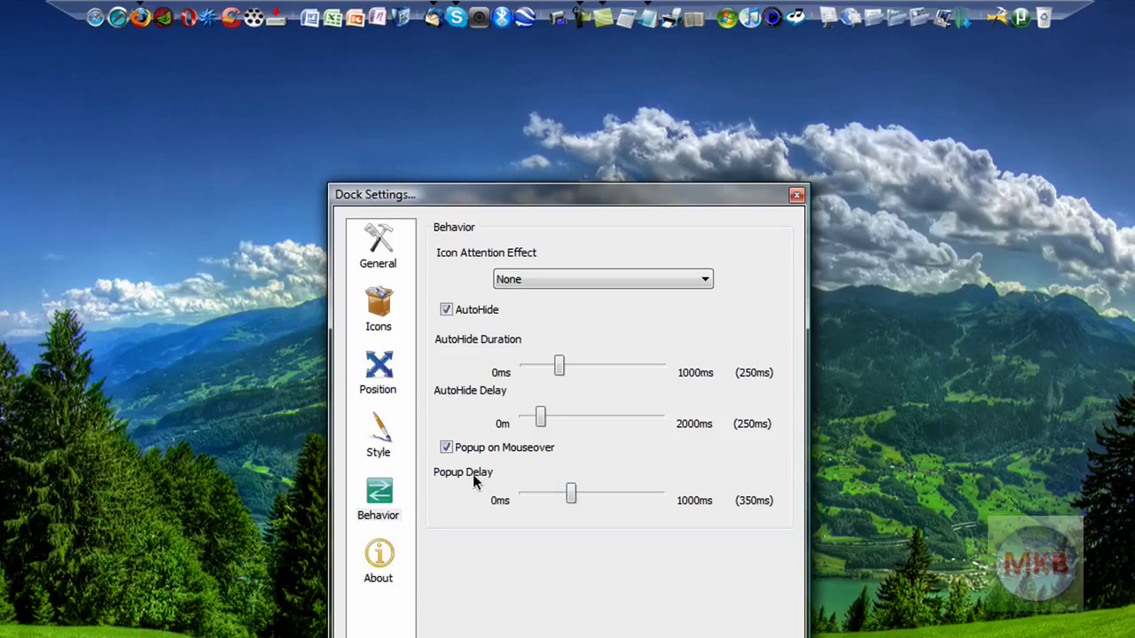
{"action": "left_click", "coordinate": [446, 448]}
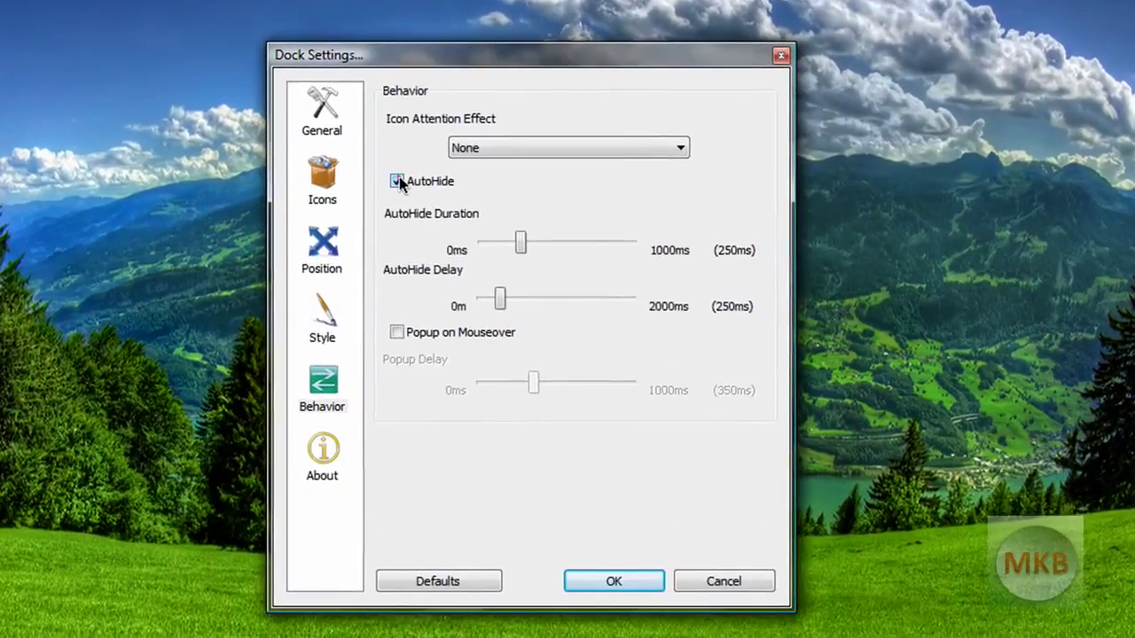
{"action": "left_click", "coordinate": [398, 181]}
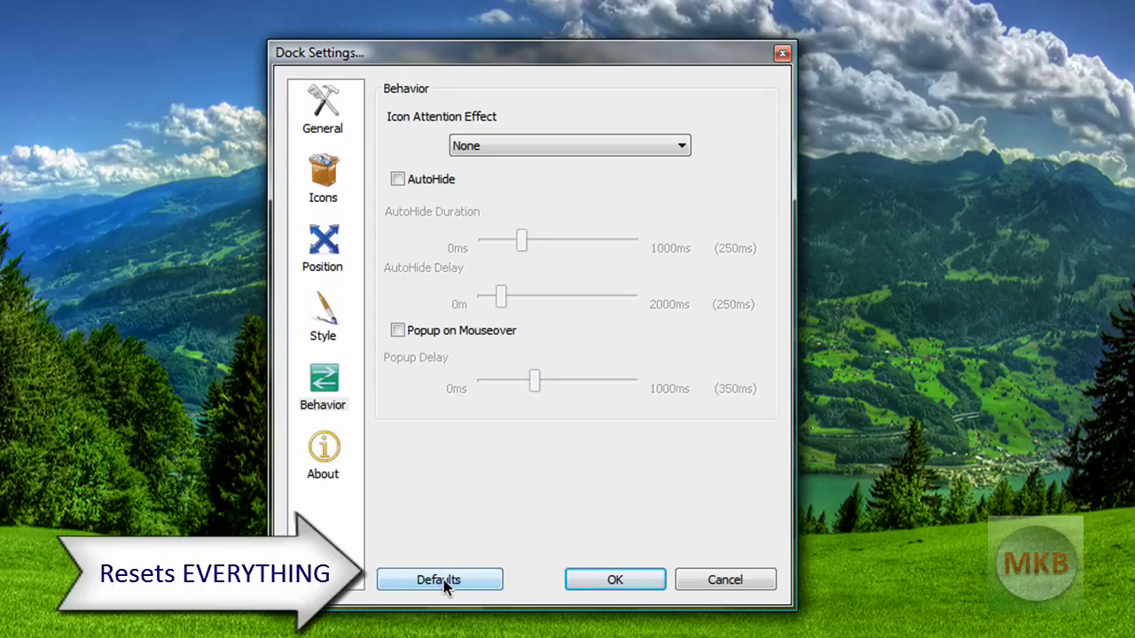
Step: View the About information, return to the General settings and apply the dock settings
{"action": "left_click", "coordinate": [322, 457]}
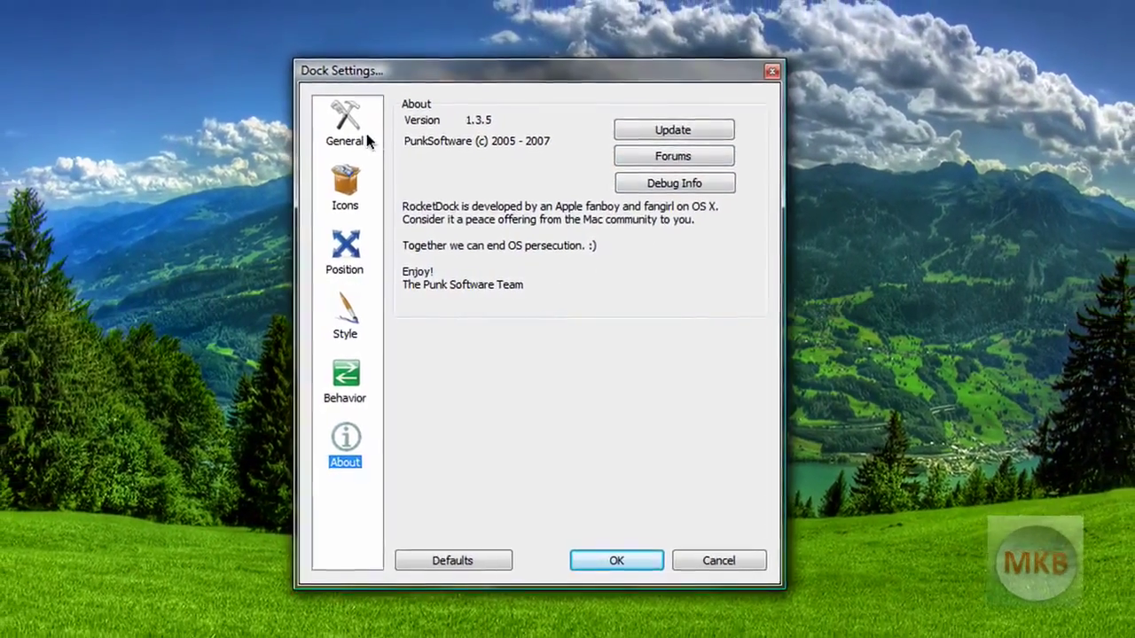
{"action": "left_click", "coordinate": [346, 125]}
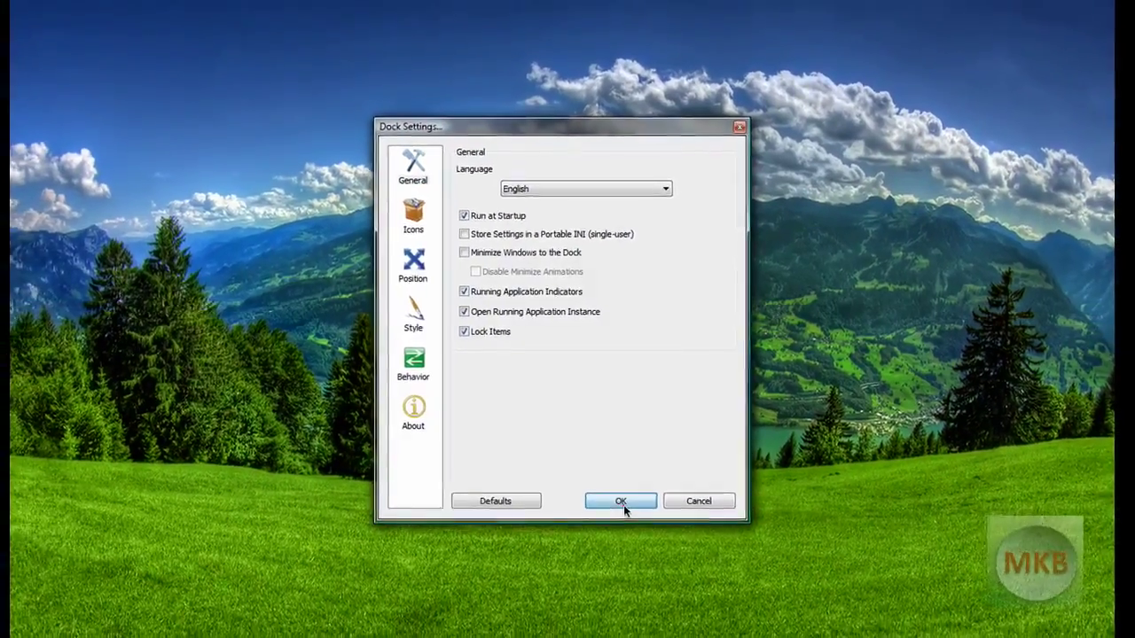
{"action": "left_click", "coordinate": [618, 530]}
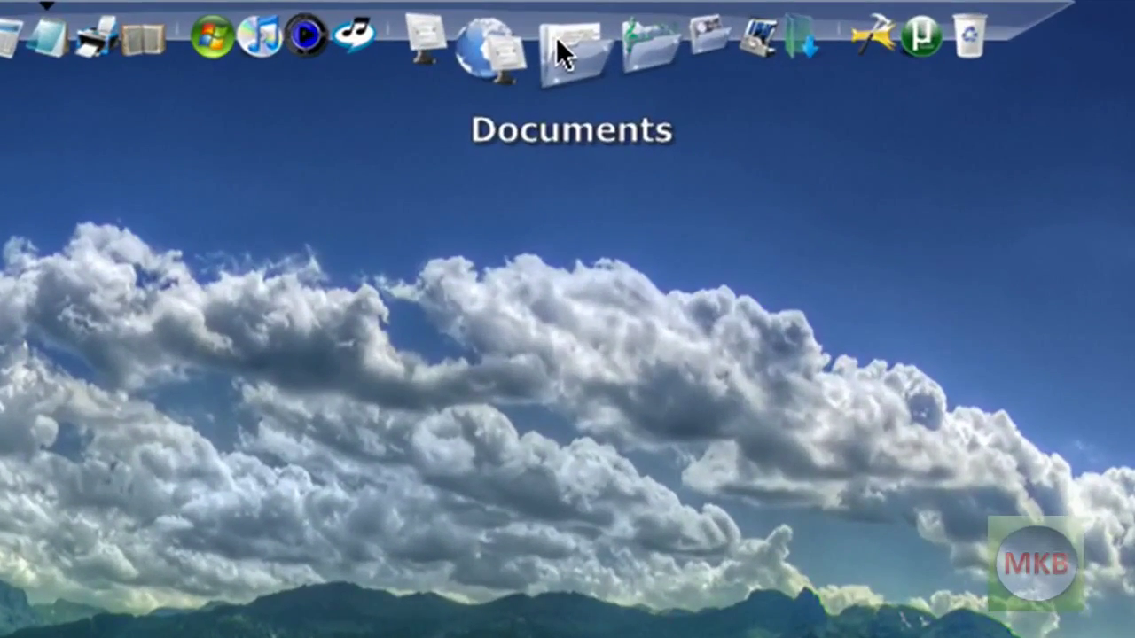
Step: Unlock the dock items, try moving a folder icon along the dock, and lock the items again
{"action": "right_click", "coordinate": [783, 13]}
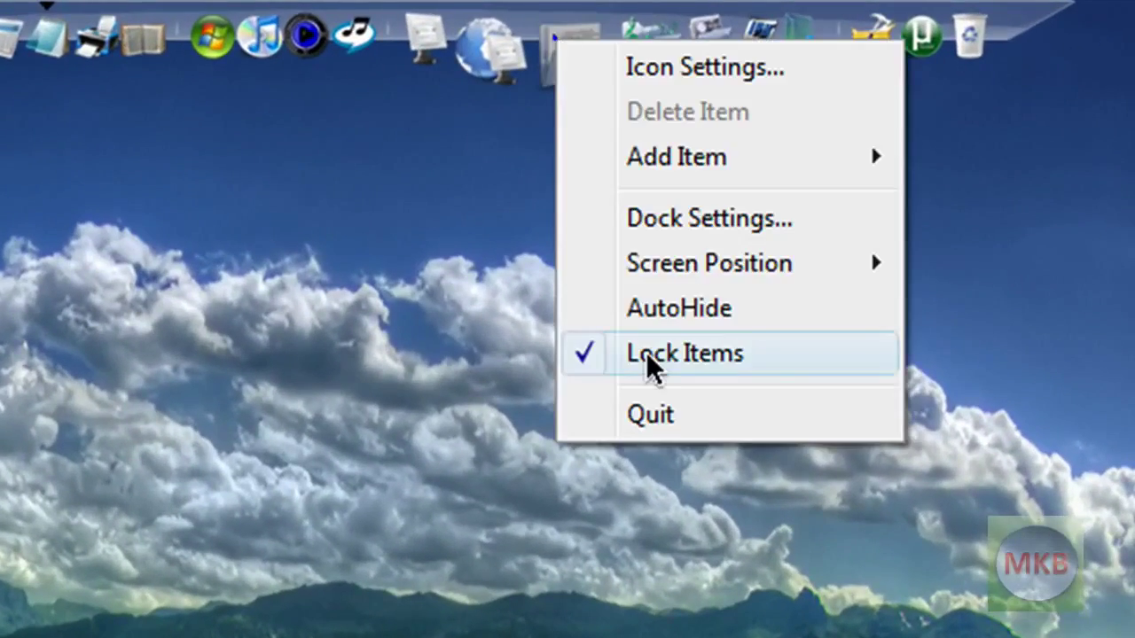
{"action": "left_click", "coordinate": [806, 352]}
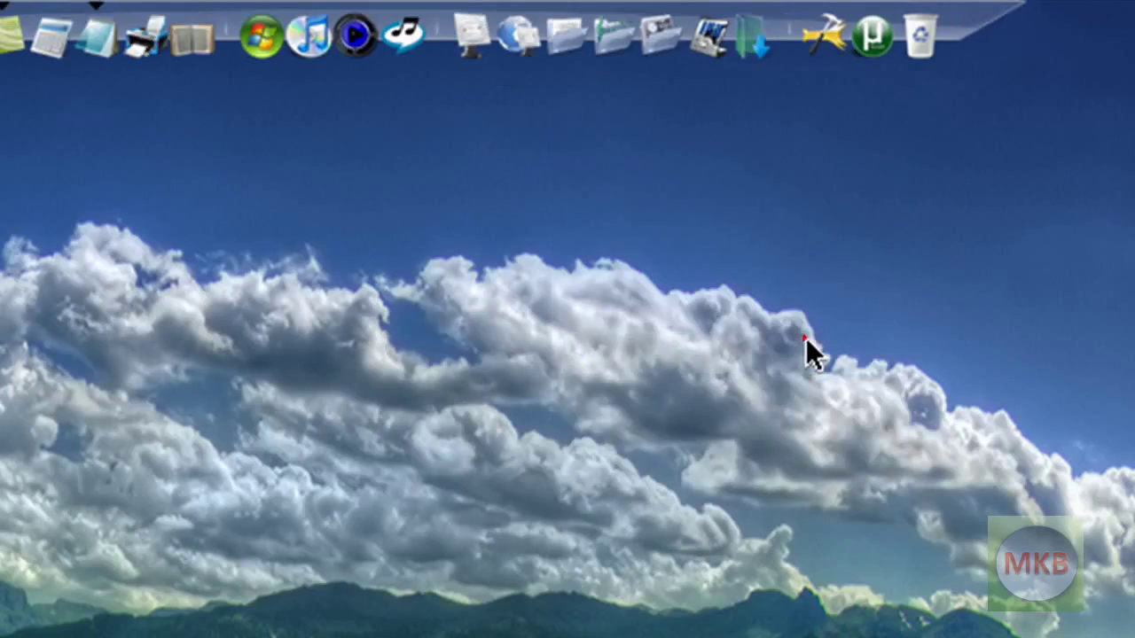
{"action": "left_click_drag", "start_coordinate": [607, 35], "coordinate": [658, 34]}
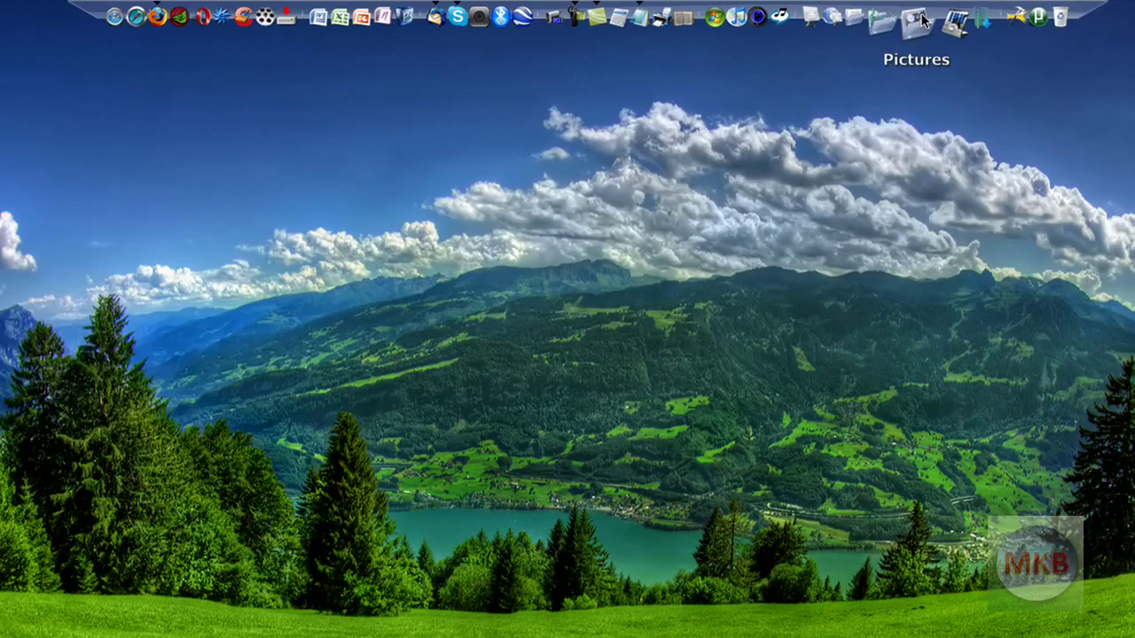
{"action": "right_click", "coordinate": [918, 20]}
{"action": "left_click", "coordinate": [977, 153]}
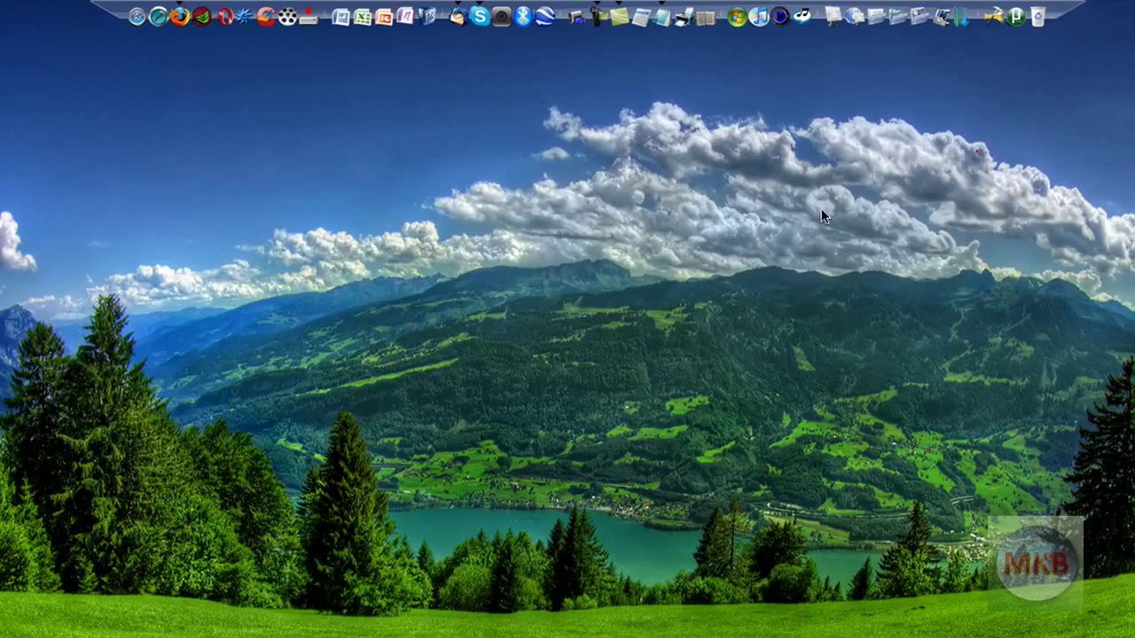